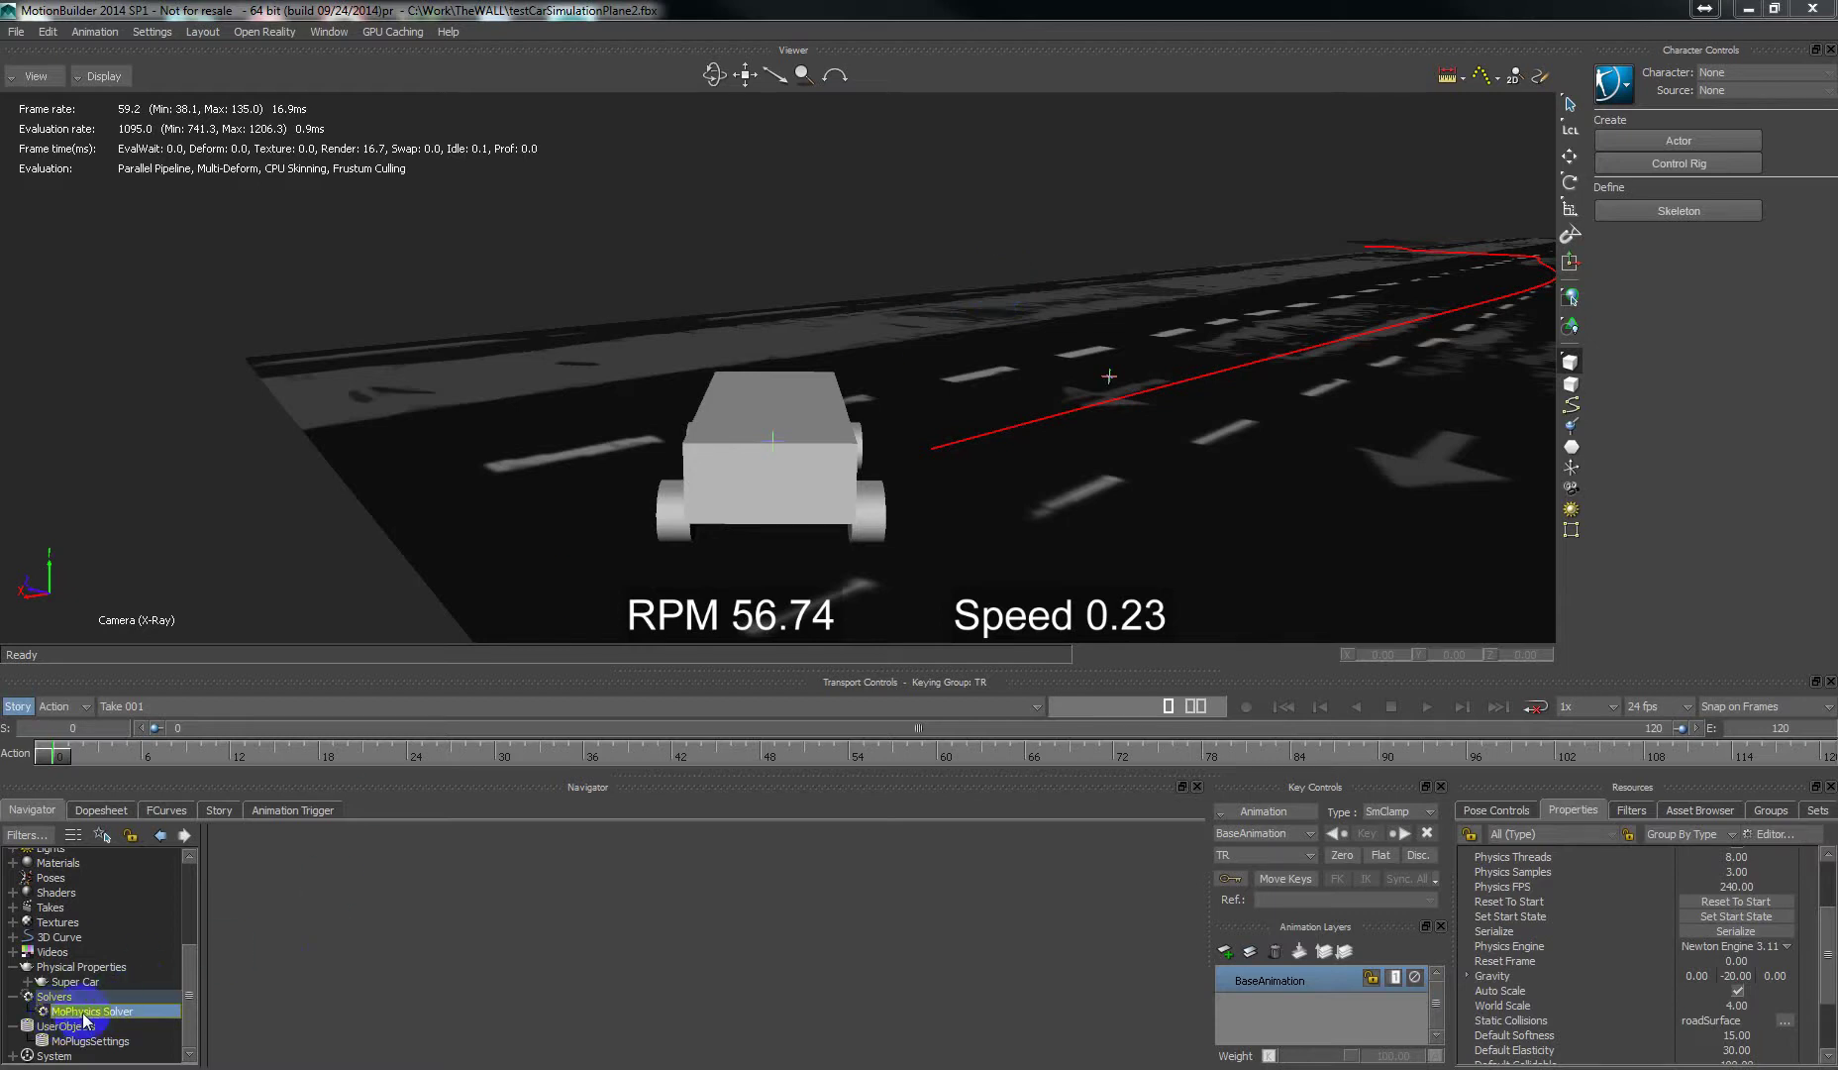
# - Drop the MoPhysics solver template onto MoPhysics Solver and show its settings (240 Physics FPS, 8 threads)
pyautogui.click(1699, 809)
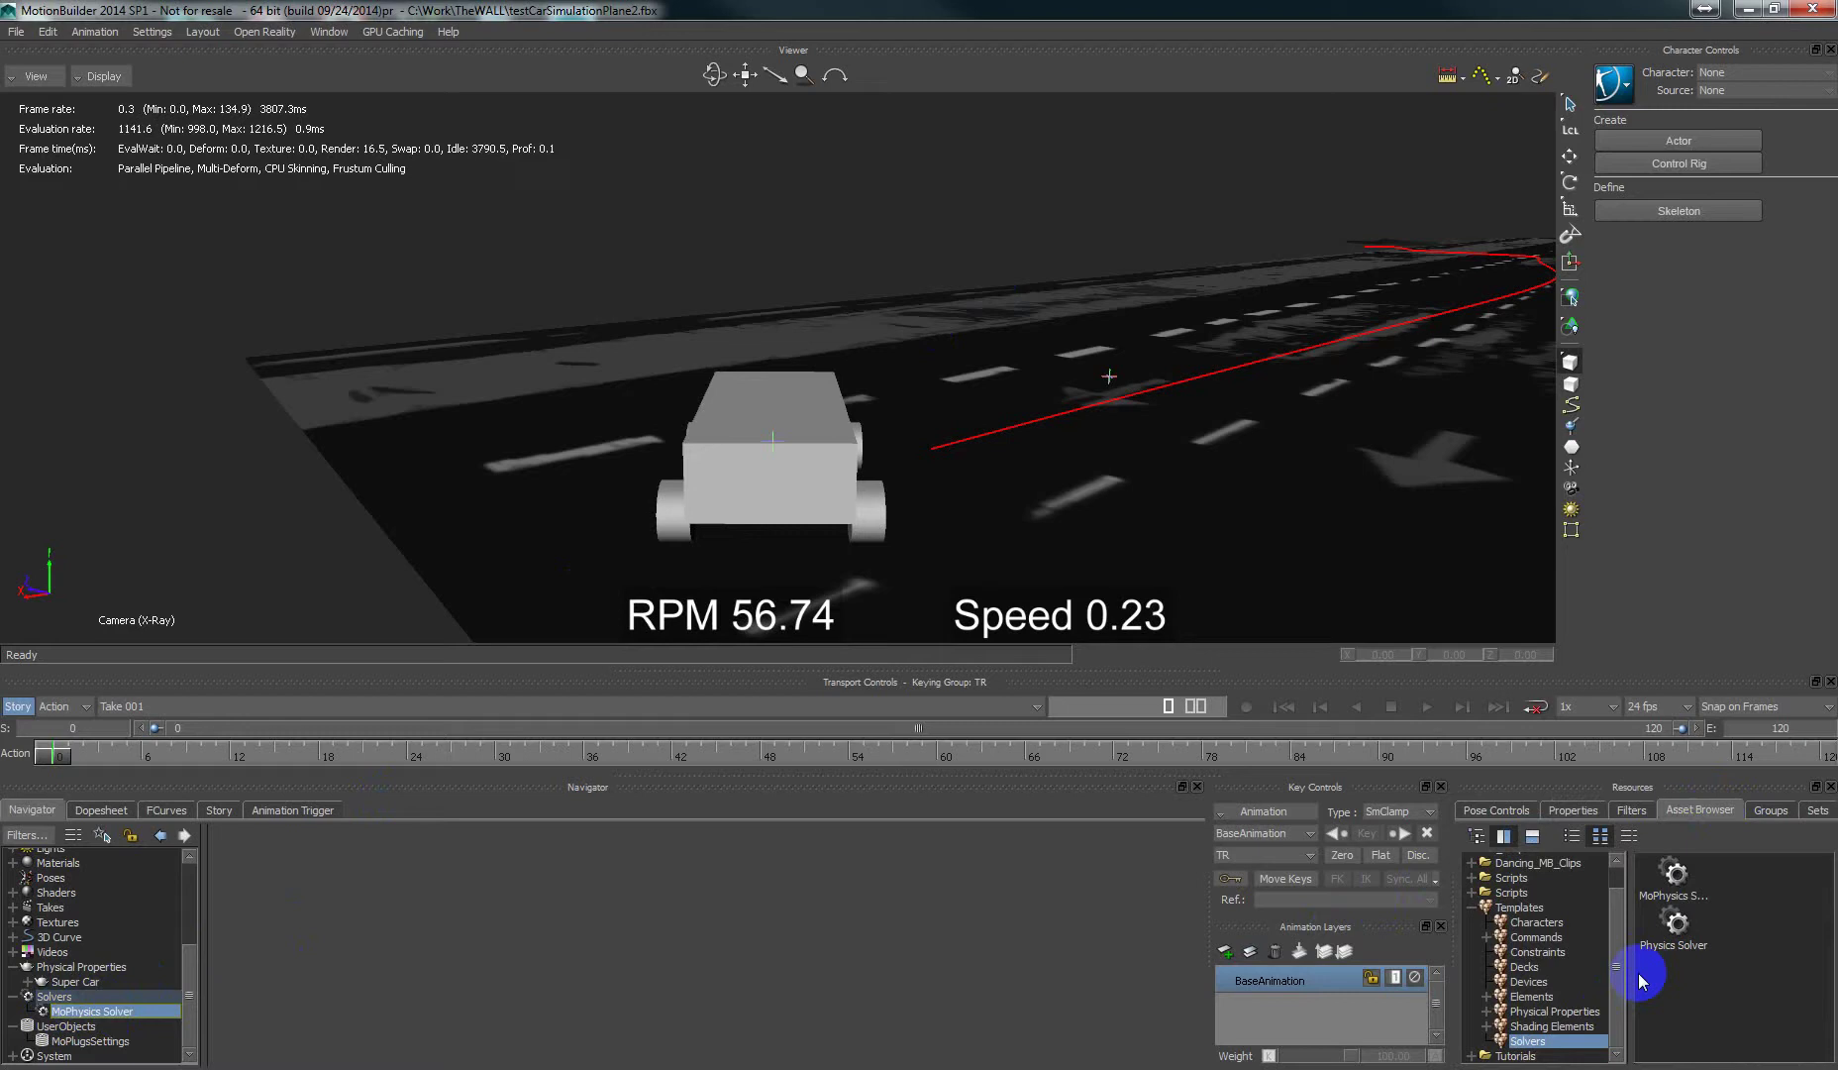
pyautogui.moveTo(1672, 871); pyautogui.dragTo(170, 1009)
pyautogui.click(1575, 809)
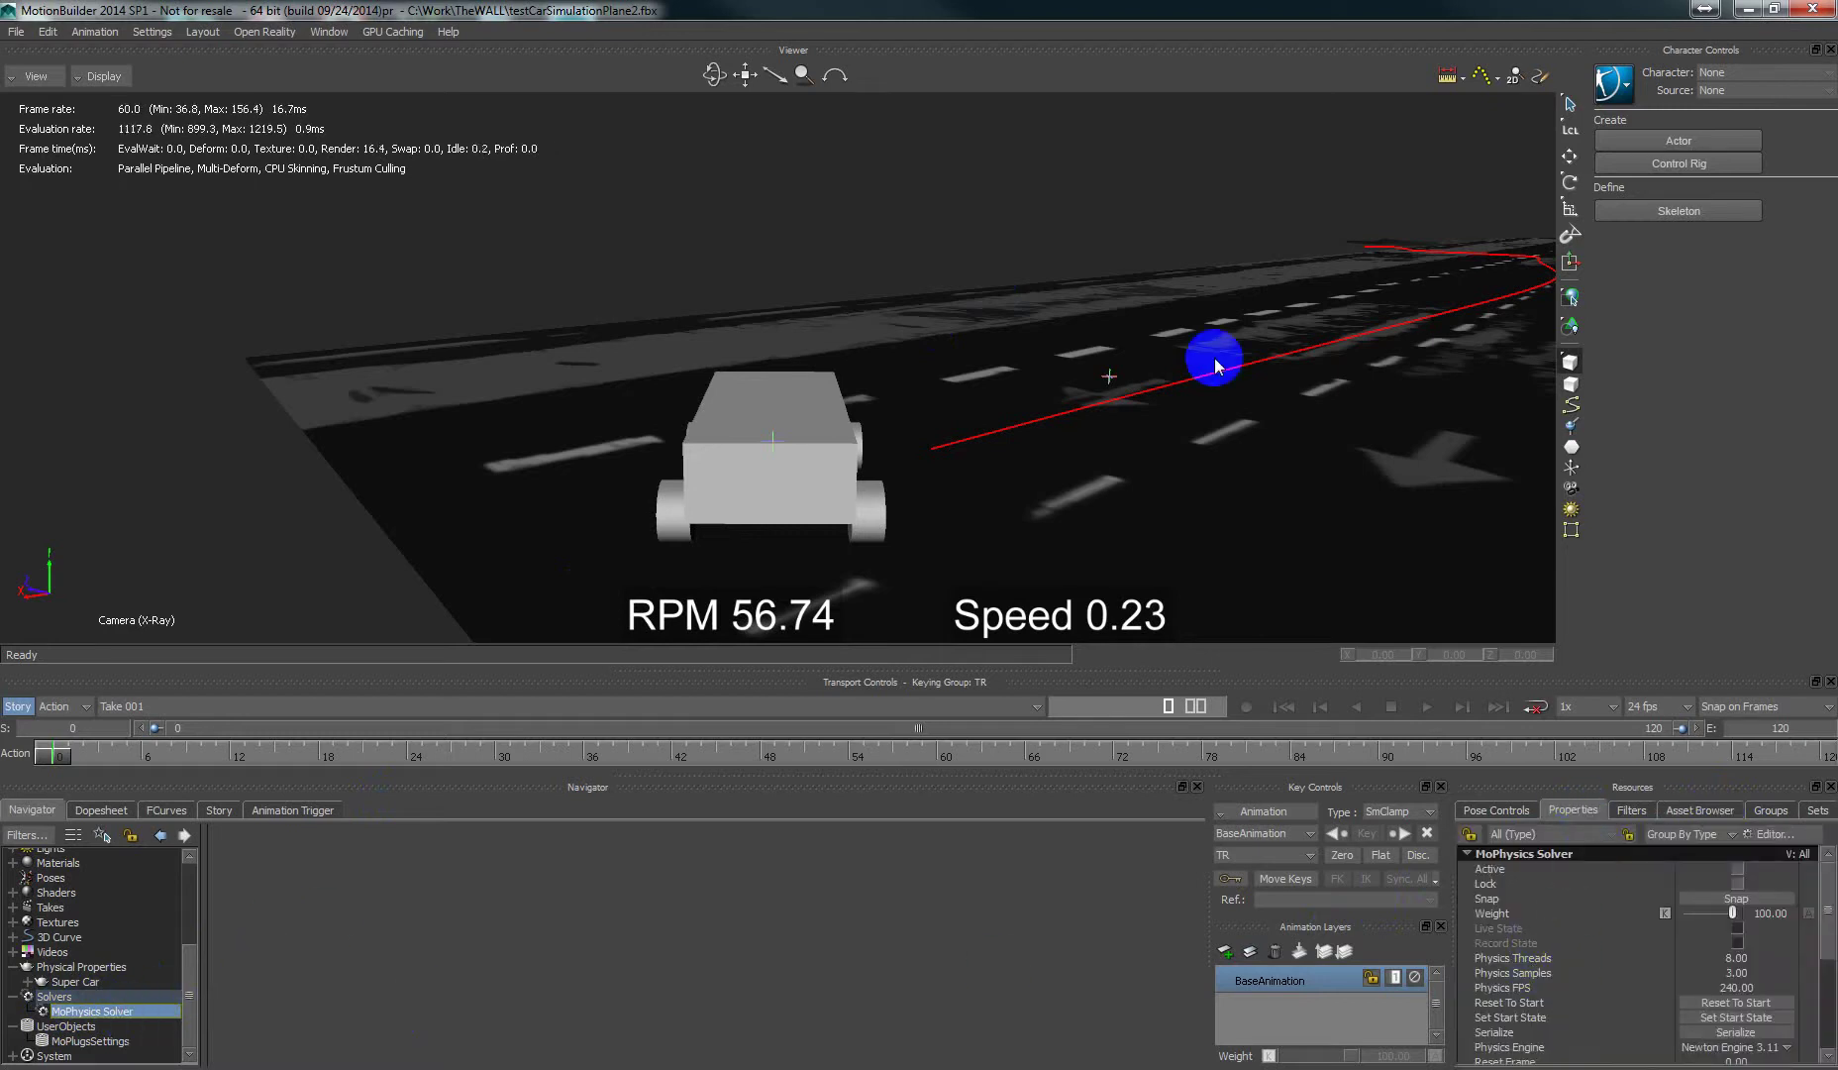
# - Switch to Producer Perspective, select the roadSurface mesh and orbit around it
pyautogui.hotkey('ctrl', 'e')
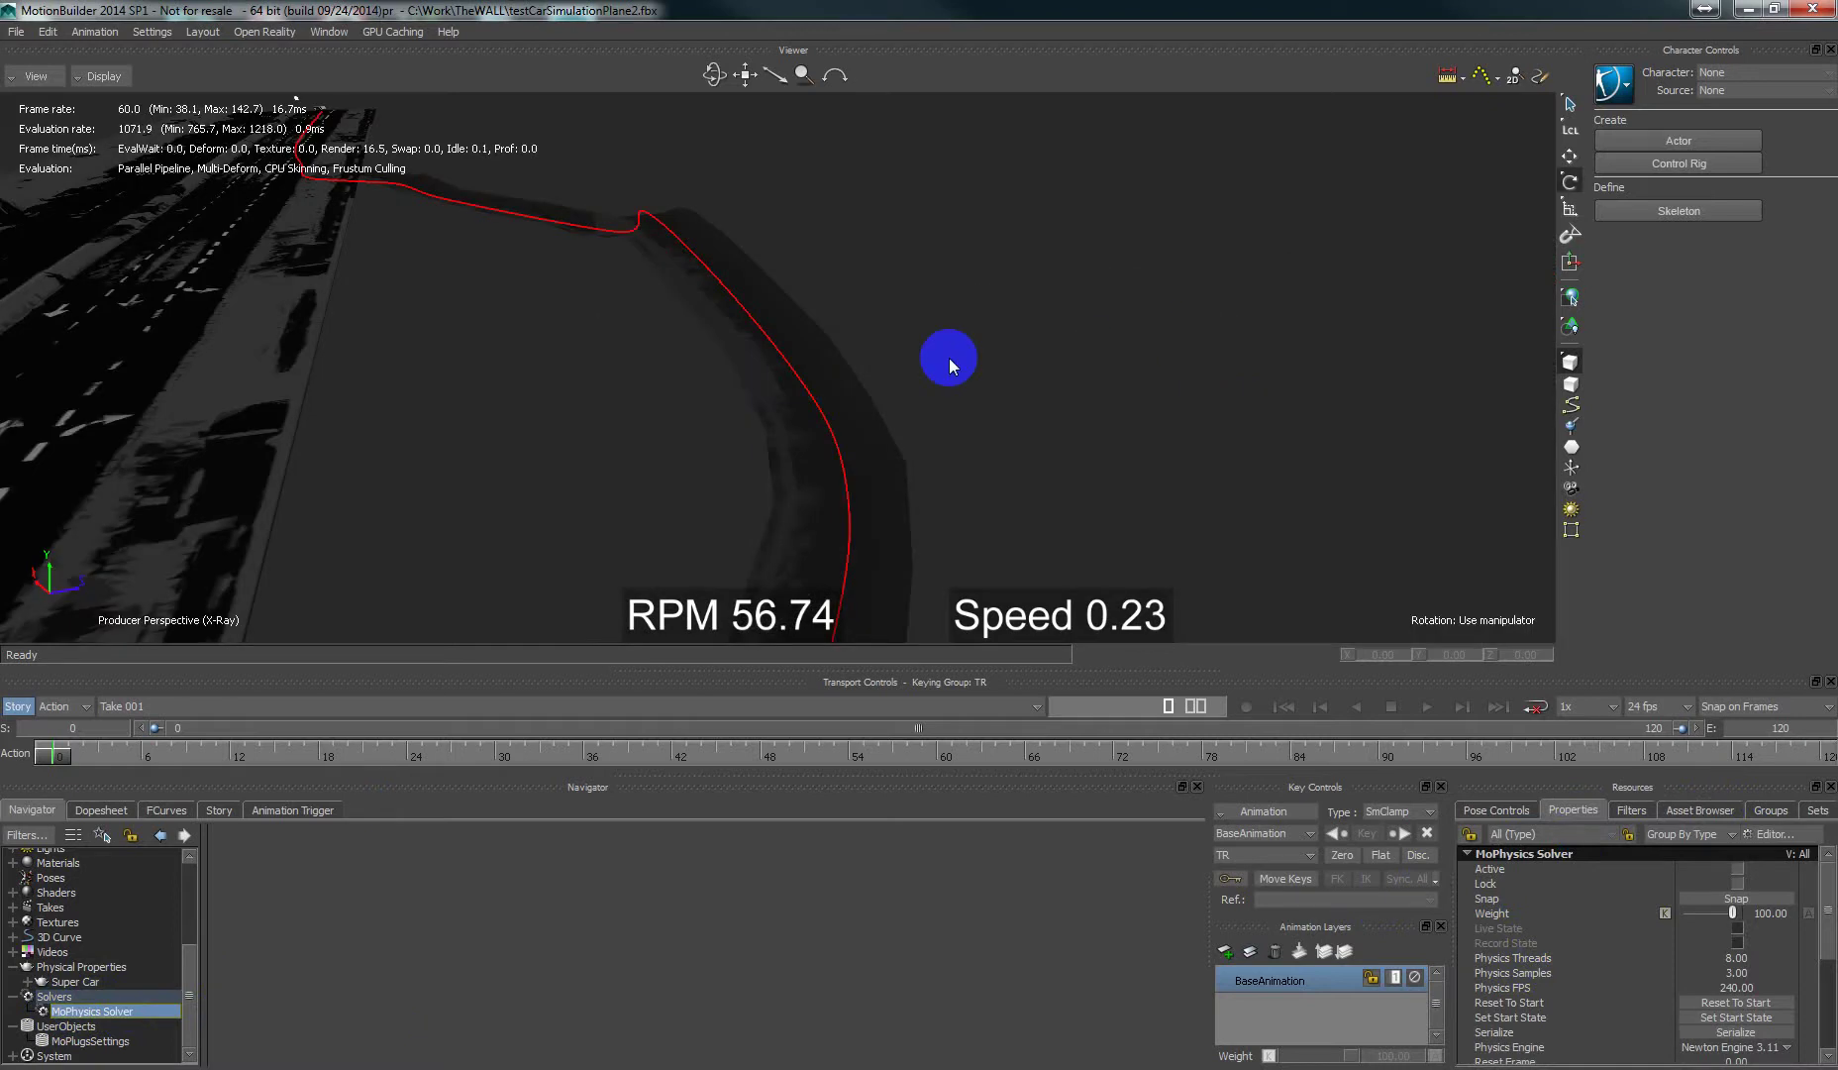
pyautogui.click(249, 383)
pyautogui.moveTo(406, 444)
pyautogui.keyDown('ctrl'); pyautogui.keyDown('shift'); pyautogui.mouseDown()
pyautogui.moveTo(717, 453)
pyautogui.moveTo(381, 423)
pyautogui.moveTo(771, 436)
pyautogui.moveTo(611, 438)
pyautogui.moveTo(891, 424)
pyautogui.moveTo(878, 402)
pyautogui.moveTo(926, 391)
pyautogui.moveTo(722, 406)
pyautogui.moveTo(800, 497)
pyautogui.moveTo(529, 451)
pyautogui.moveTo(727, 419)
pyautogui.moveTo(976, 476)
pyautogui.moveTo(792, 398)
pyautogui.moveTo(1155, 246)
pyautogui.moveTo(1218, 247)
pyautogui.moveTo(788, 456)
pyautogui.moveTo(644, 500)
pyautogui.moveTo(709, 485)
pyautogui.moveTo(681, 517)
pyautogui.moveTo(394, 513)
pyautogui.moveTo(405, 491)
pyautogui.moveTo(423, 509)
pyautogui.moveTo(644, 493)
pyautogui.moveTo(485, 456)
pyautogui.moveTo(497, 501)
pyautogui.moveTo(682, 504)
pyautogui.moveTo(641, 479)
pyautogui.mouseUp(); pyautogui.keyUp('shift'); pyautogui.keyUp('ctrl')
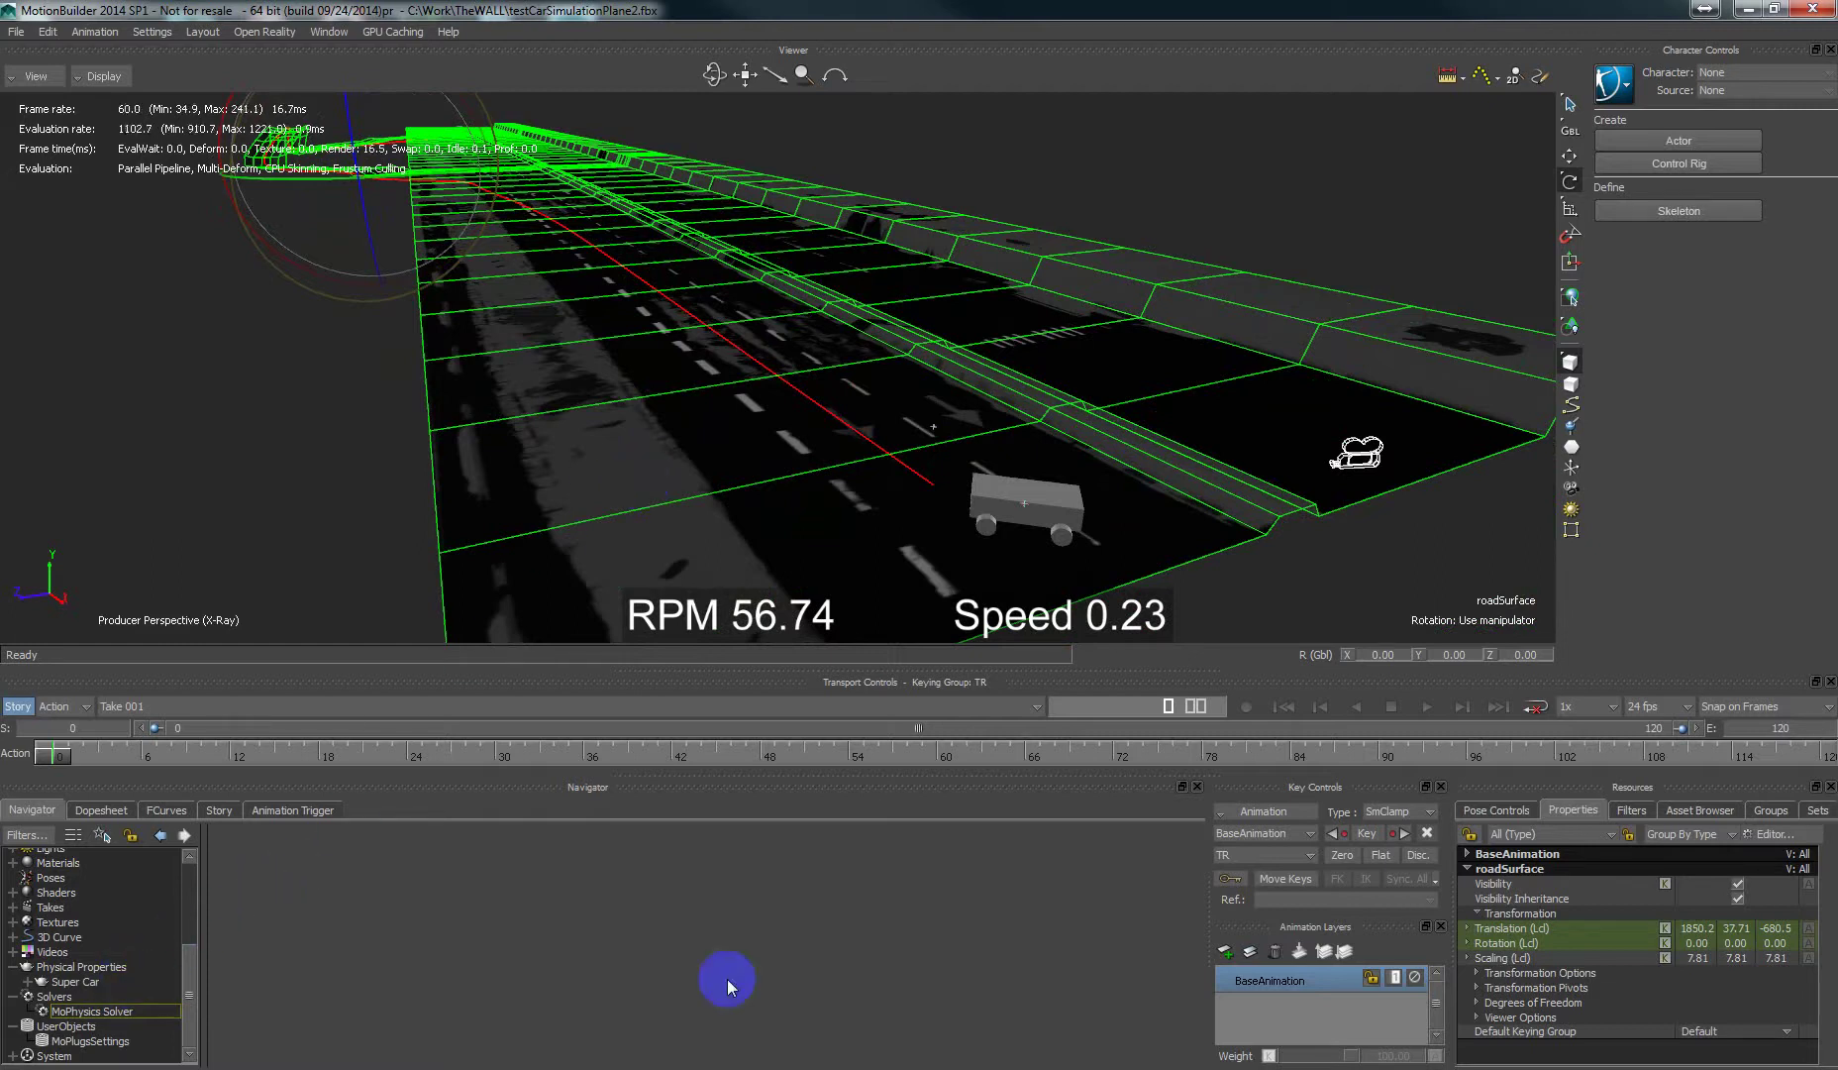
# - List the Physical Properties templates and show the Super Car's properties
pyautogui.click(1687, 816)
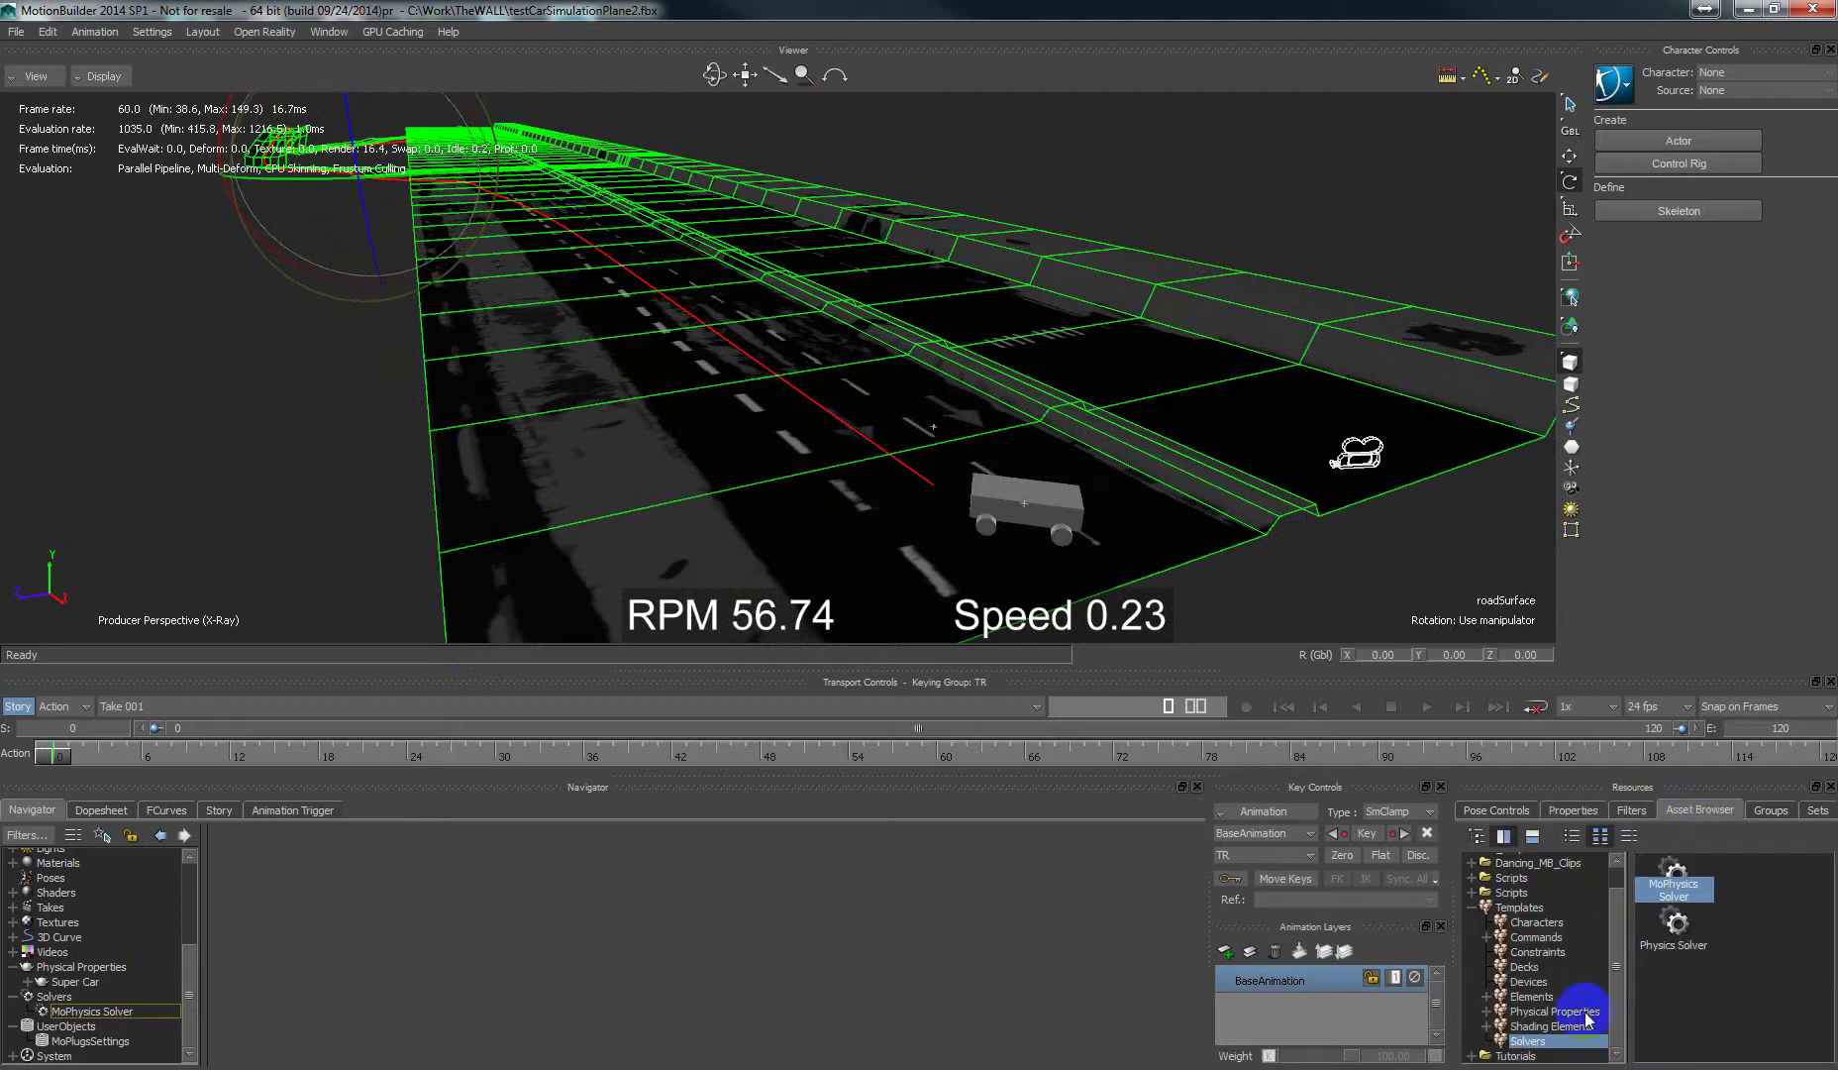
pyautogui.click(1552, 1012)
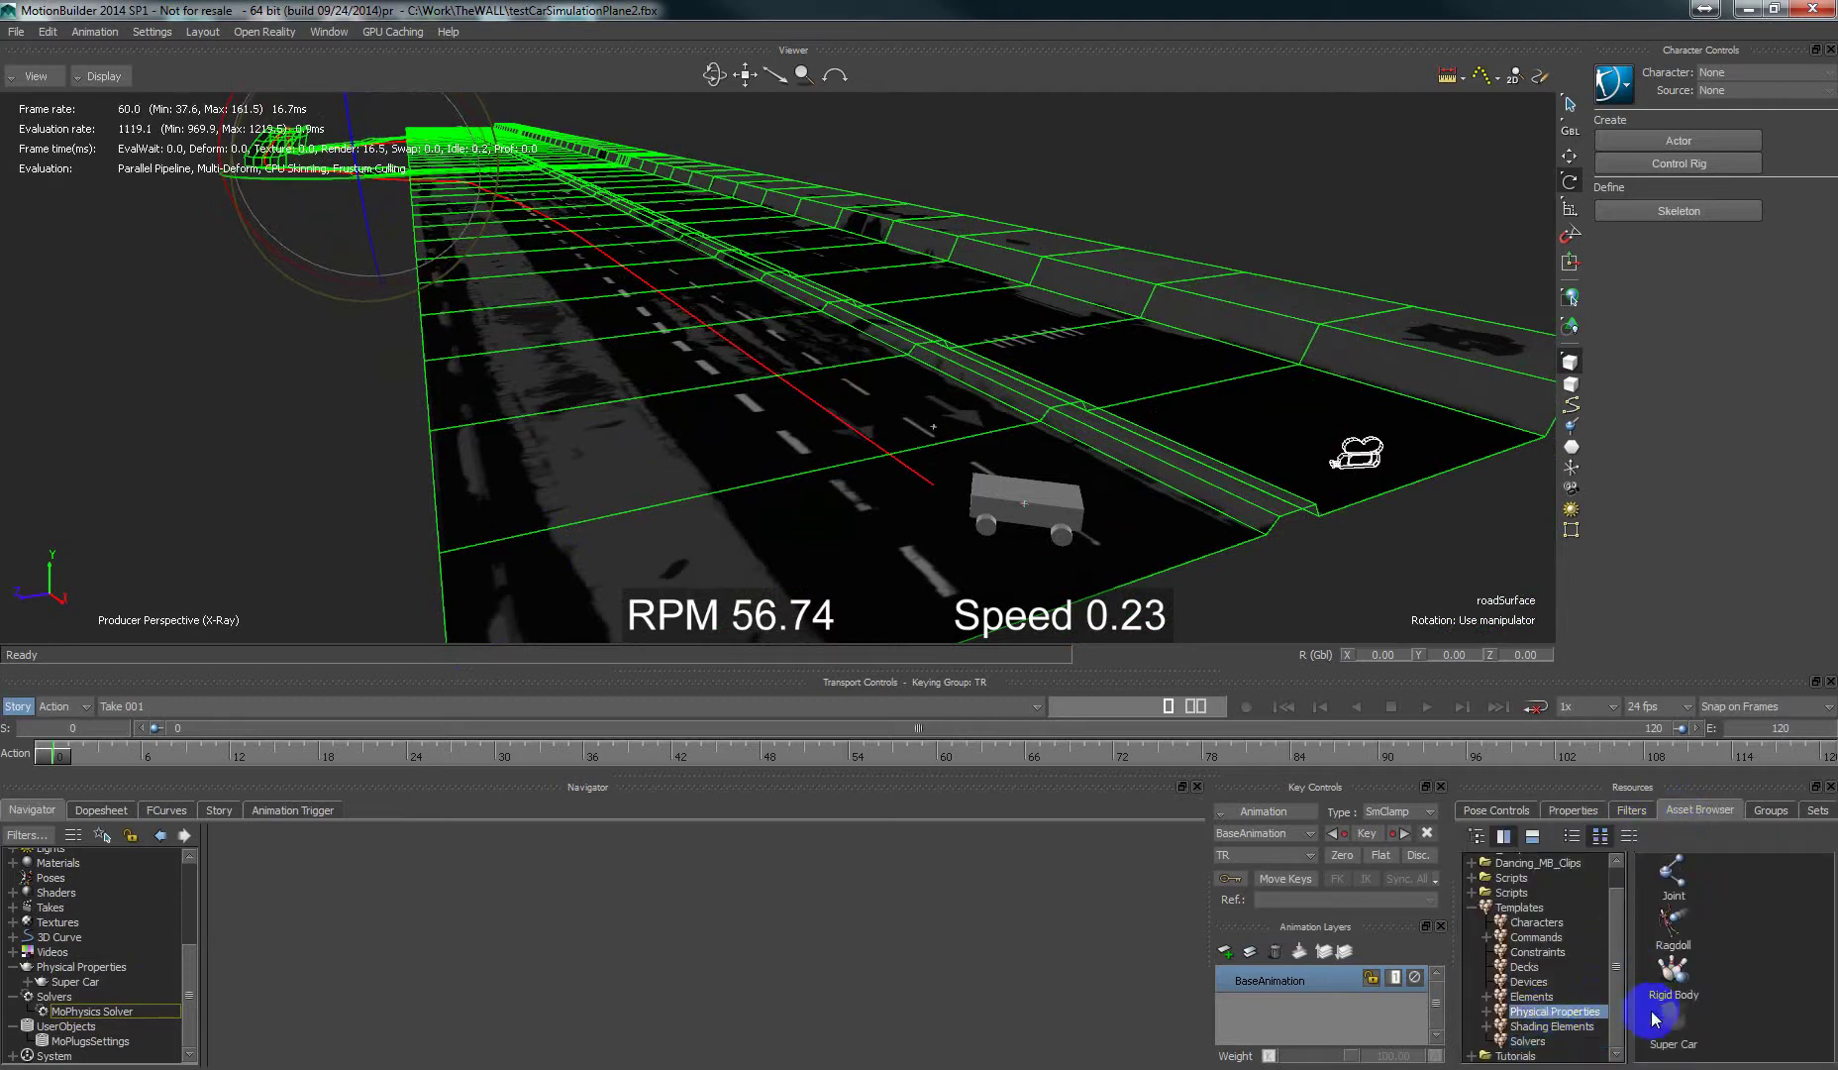
pyautogui.click(75, 985)
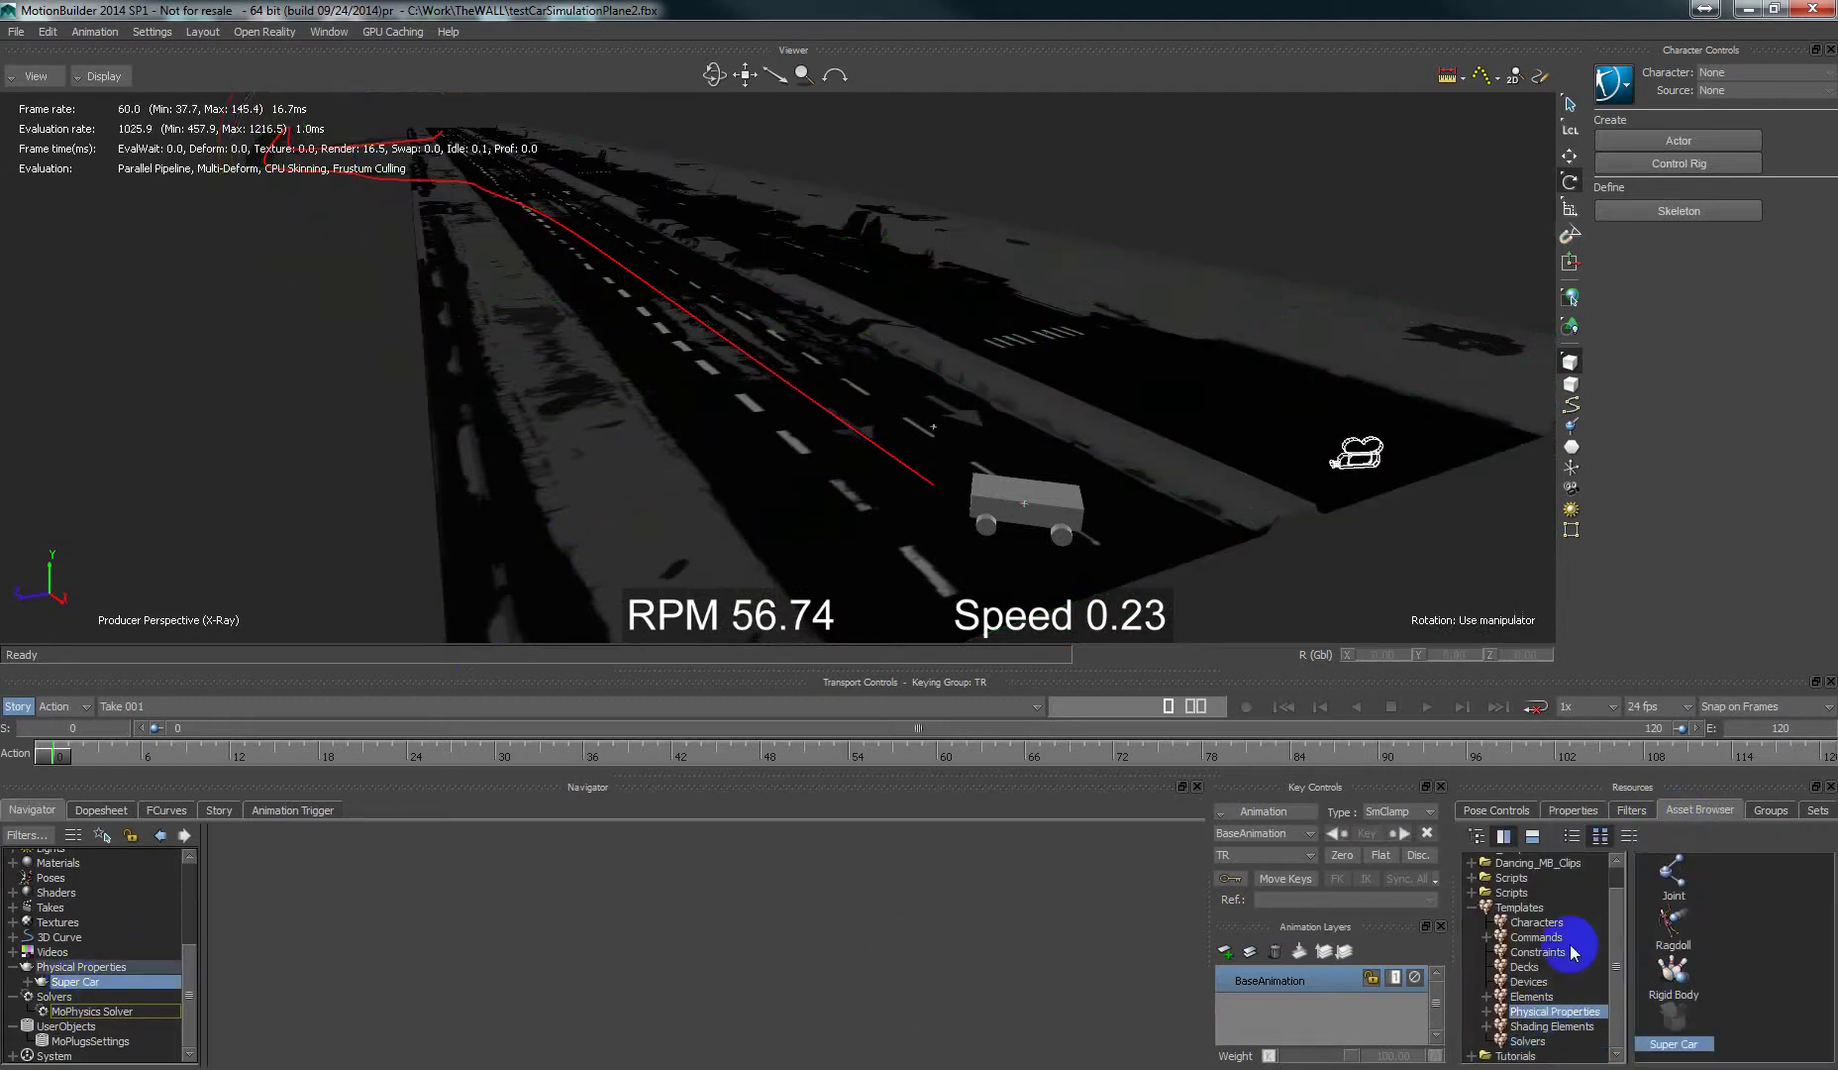
pyautogui.click(1572, 810)
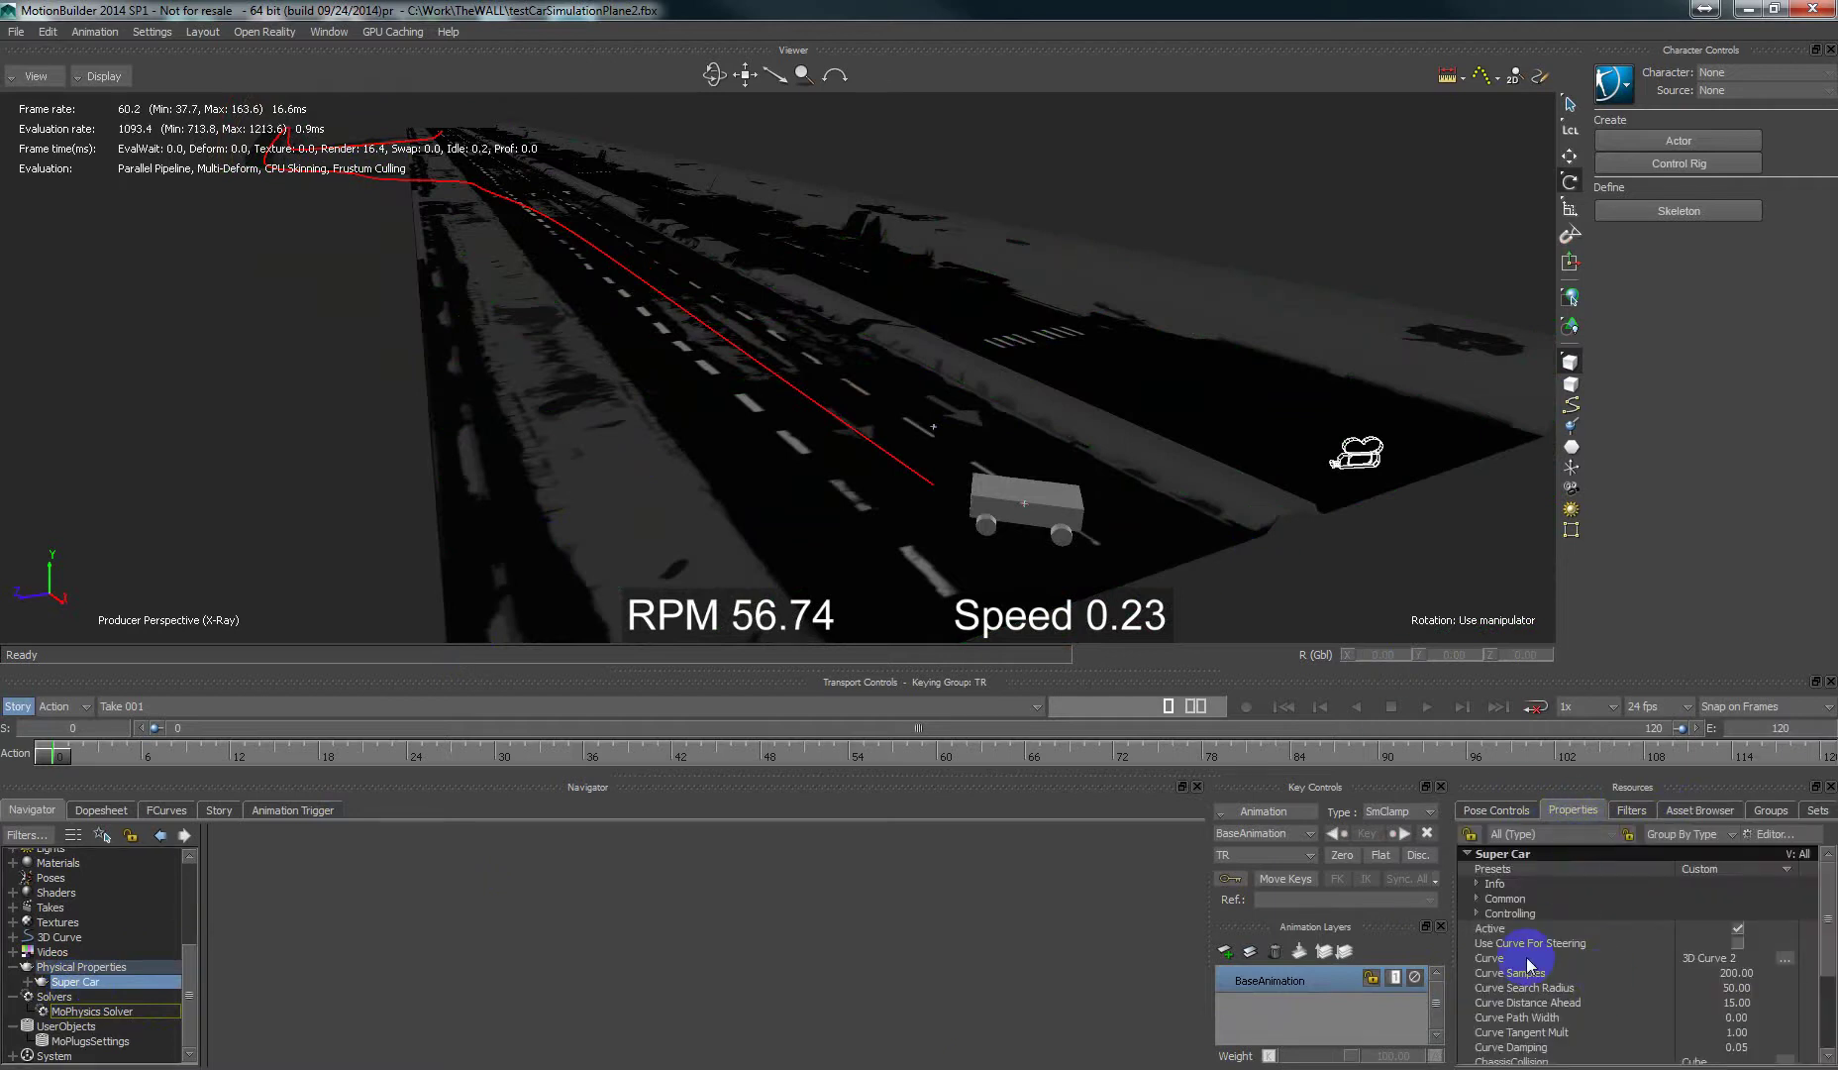
# - Review the car Presets list, keeping Custom, and expand then collapse the Common settings
pyautogui.click(1713, 869)
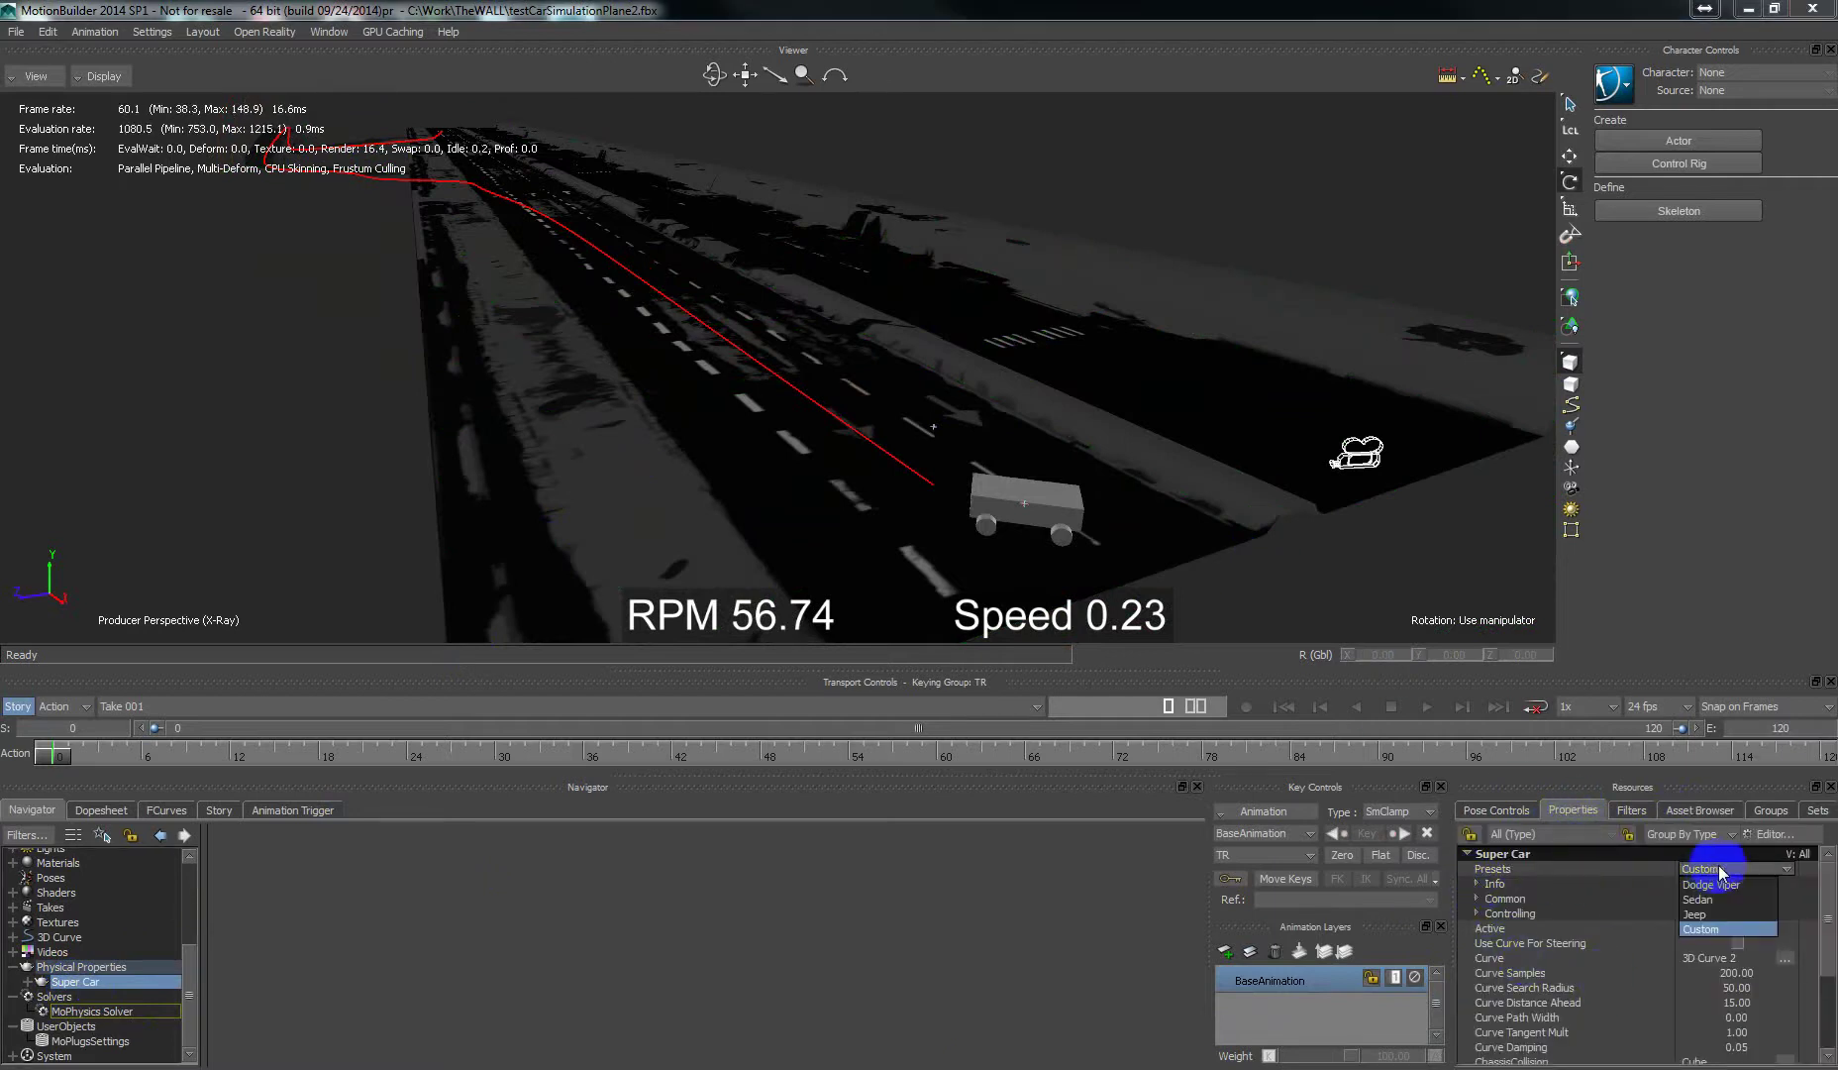
pyautogui.click(1477, 899)
pyautogui.click(1478, 899)
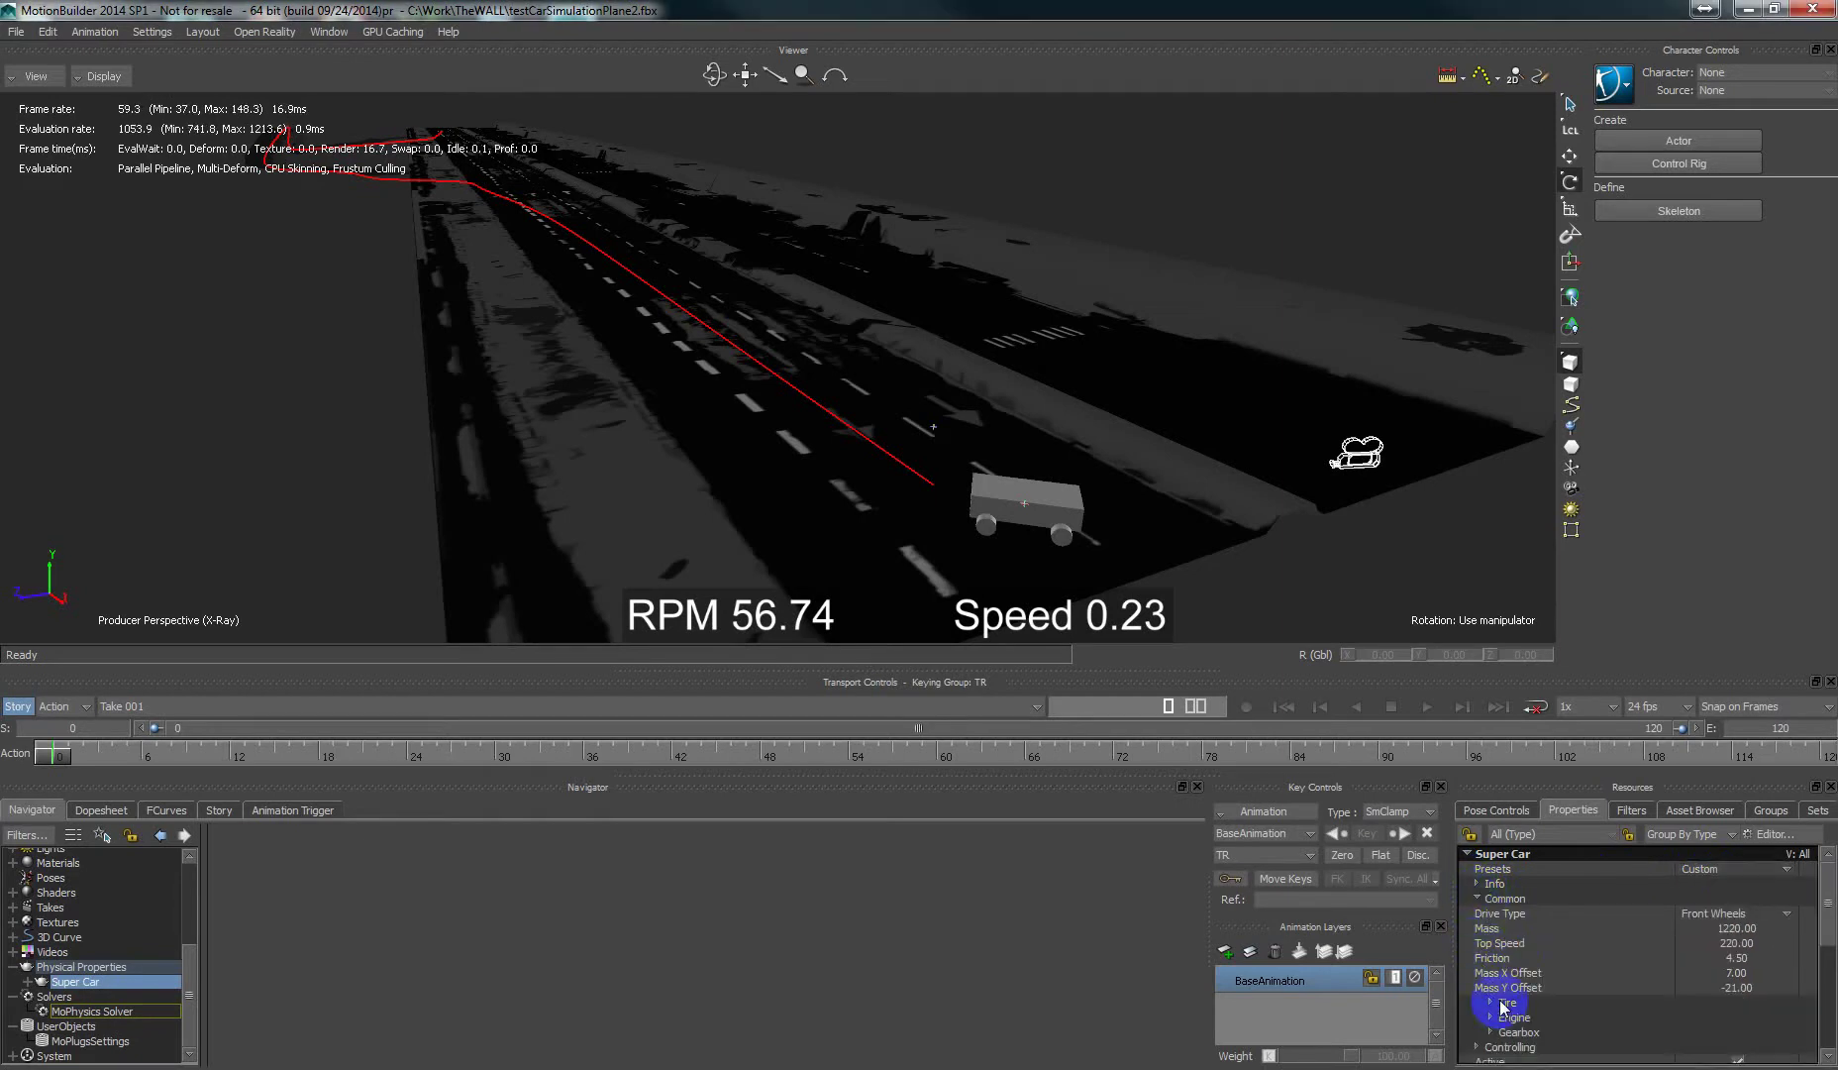
pyautogui.click(1478, 898)
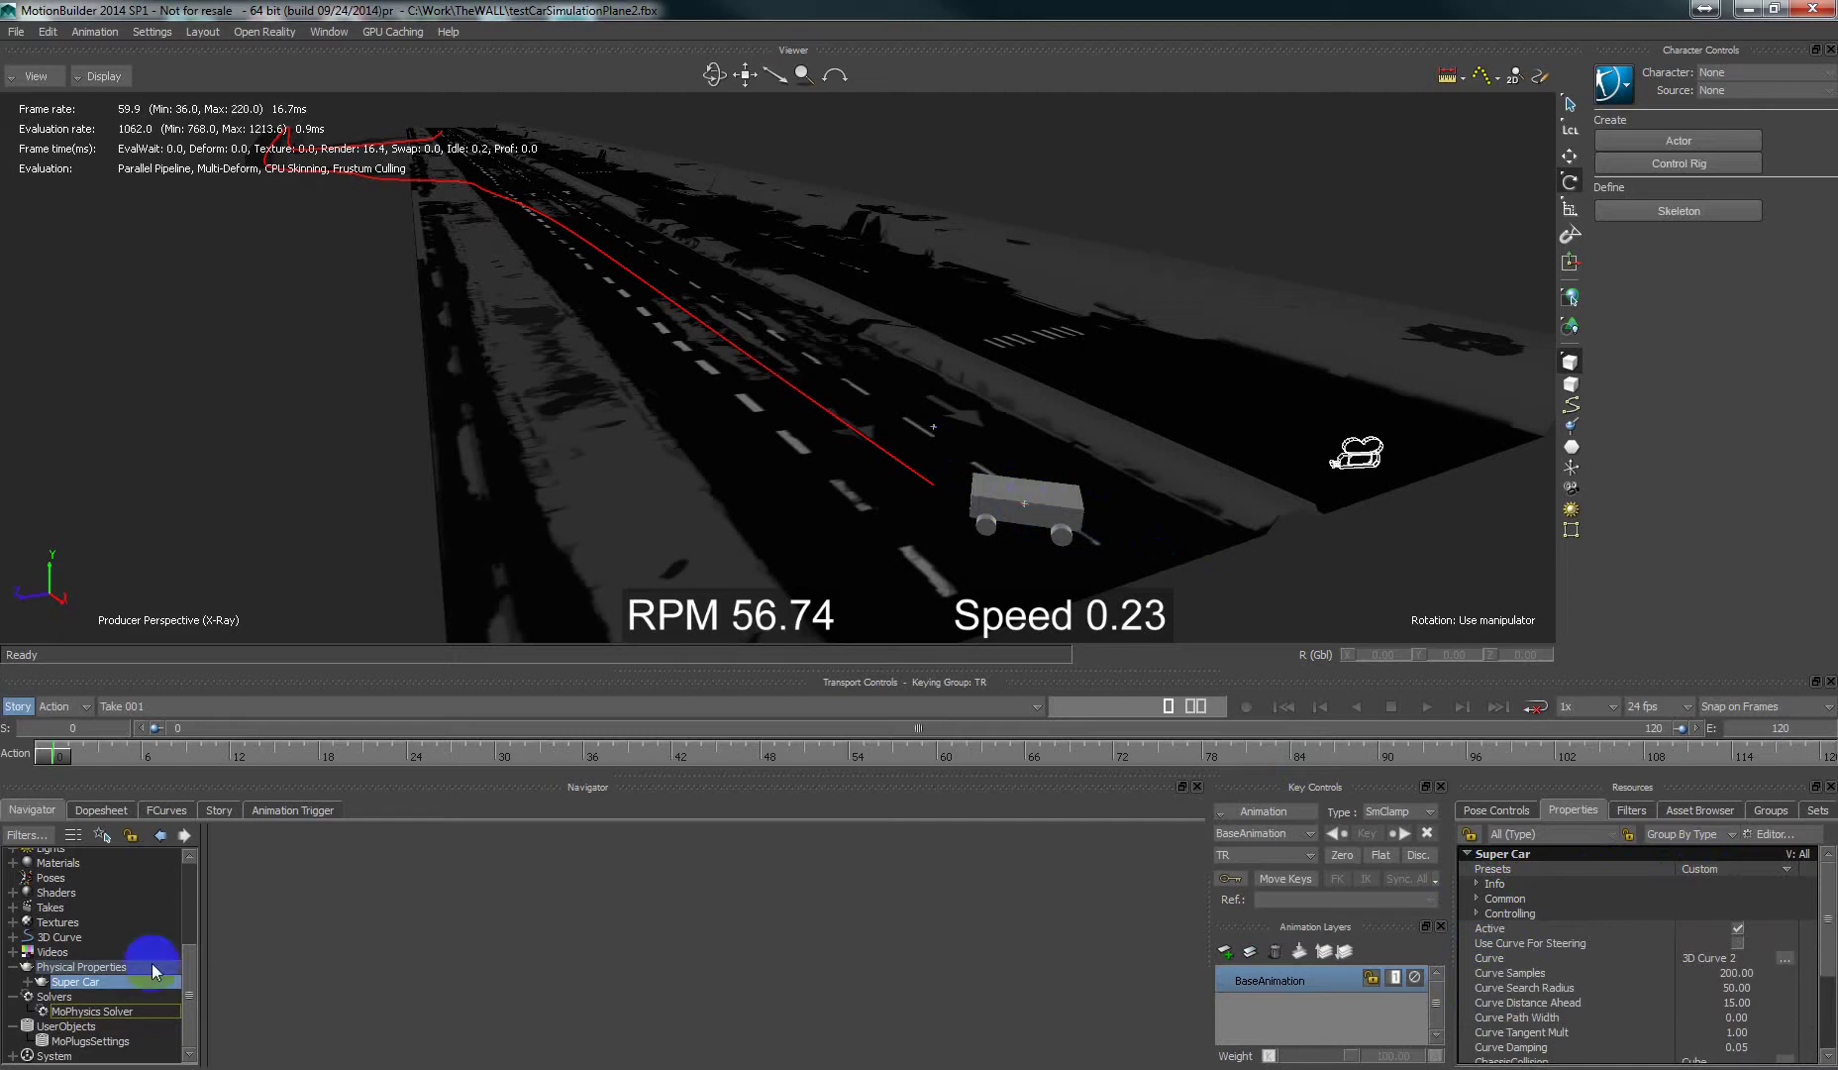
# - Select MoPhysics Solver and orbit high above the road to see the red path
pyautogui.click(109, 1011)
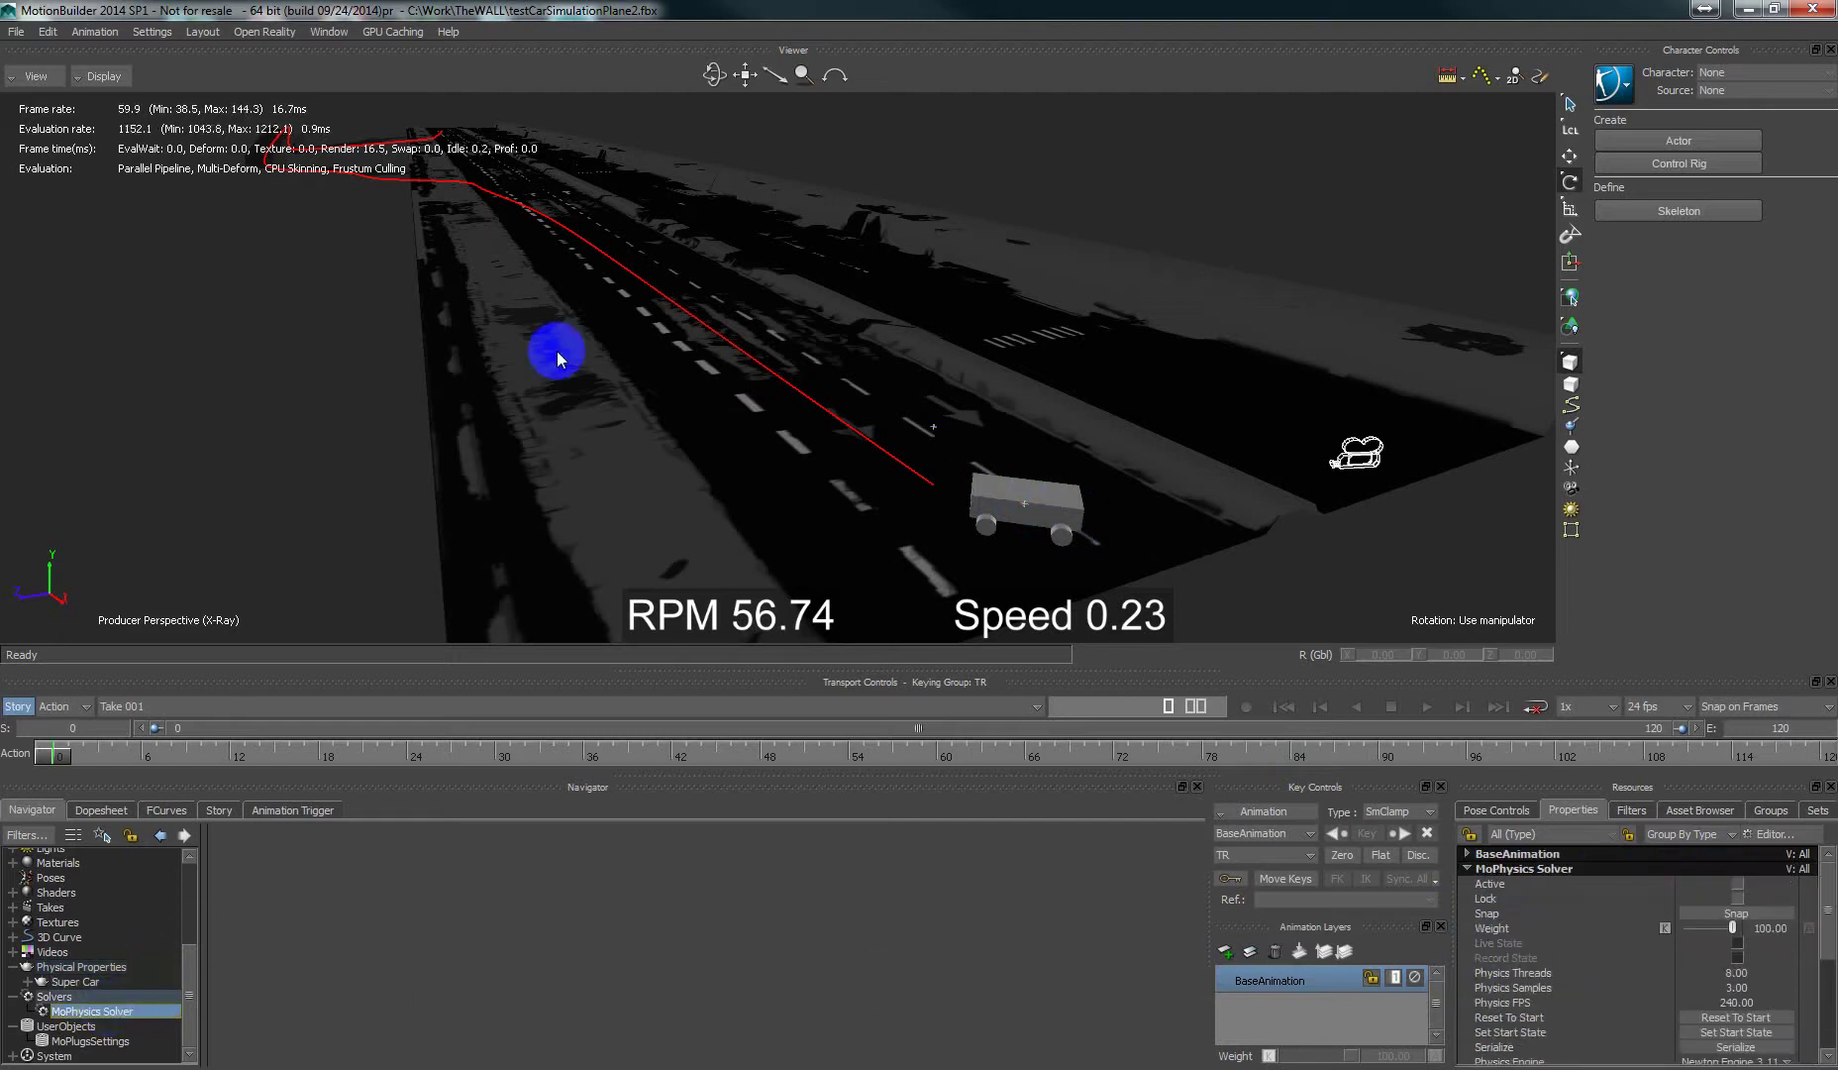
pyautogui.moveTo(557, 351); pyautogui.dragTo(927, 463)
# - Select the Joystick device and confirm it is Online and Live with 5 axes and 10 buttons
pyautogui.scroll(5, 910, 480)
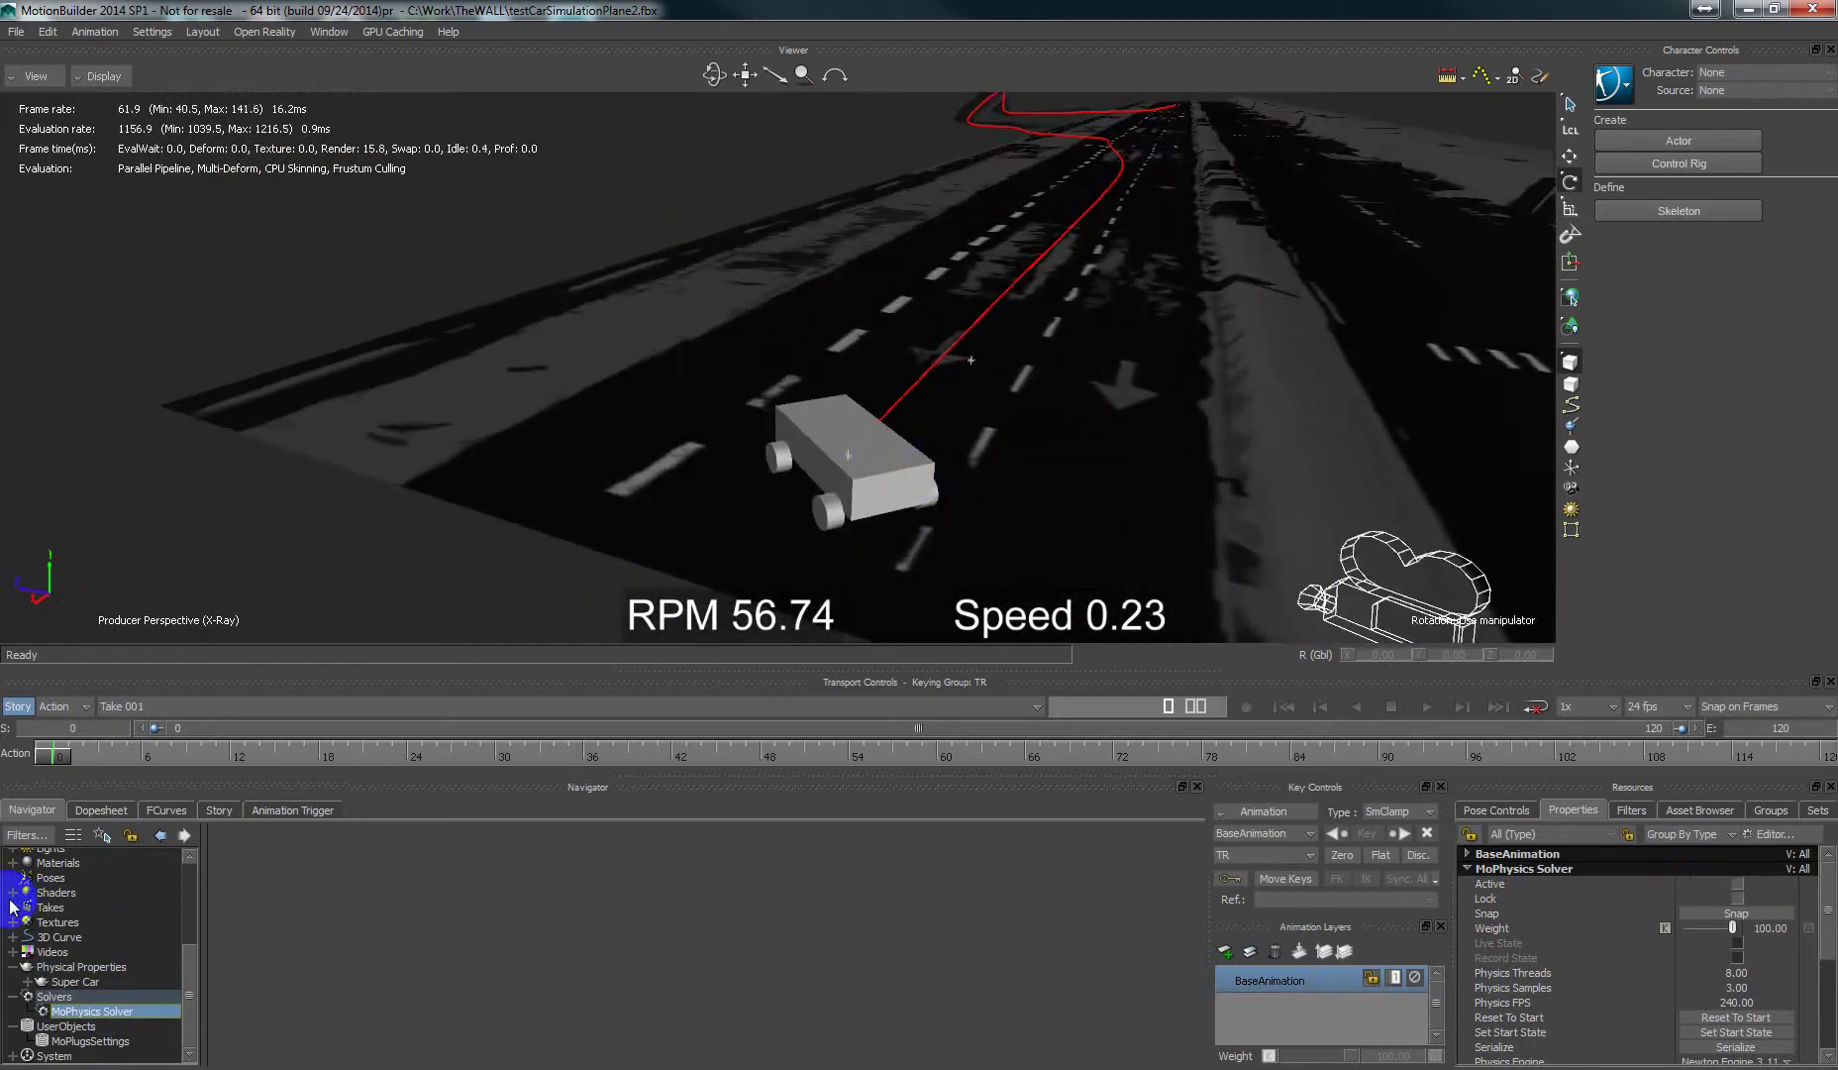
pyautogui.scroll(1, 22, 909)
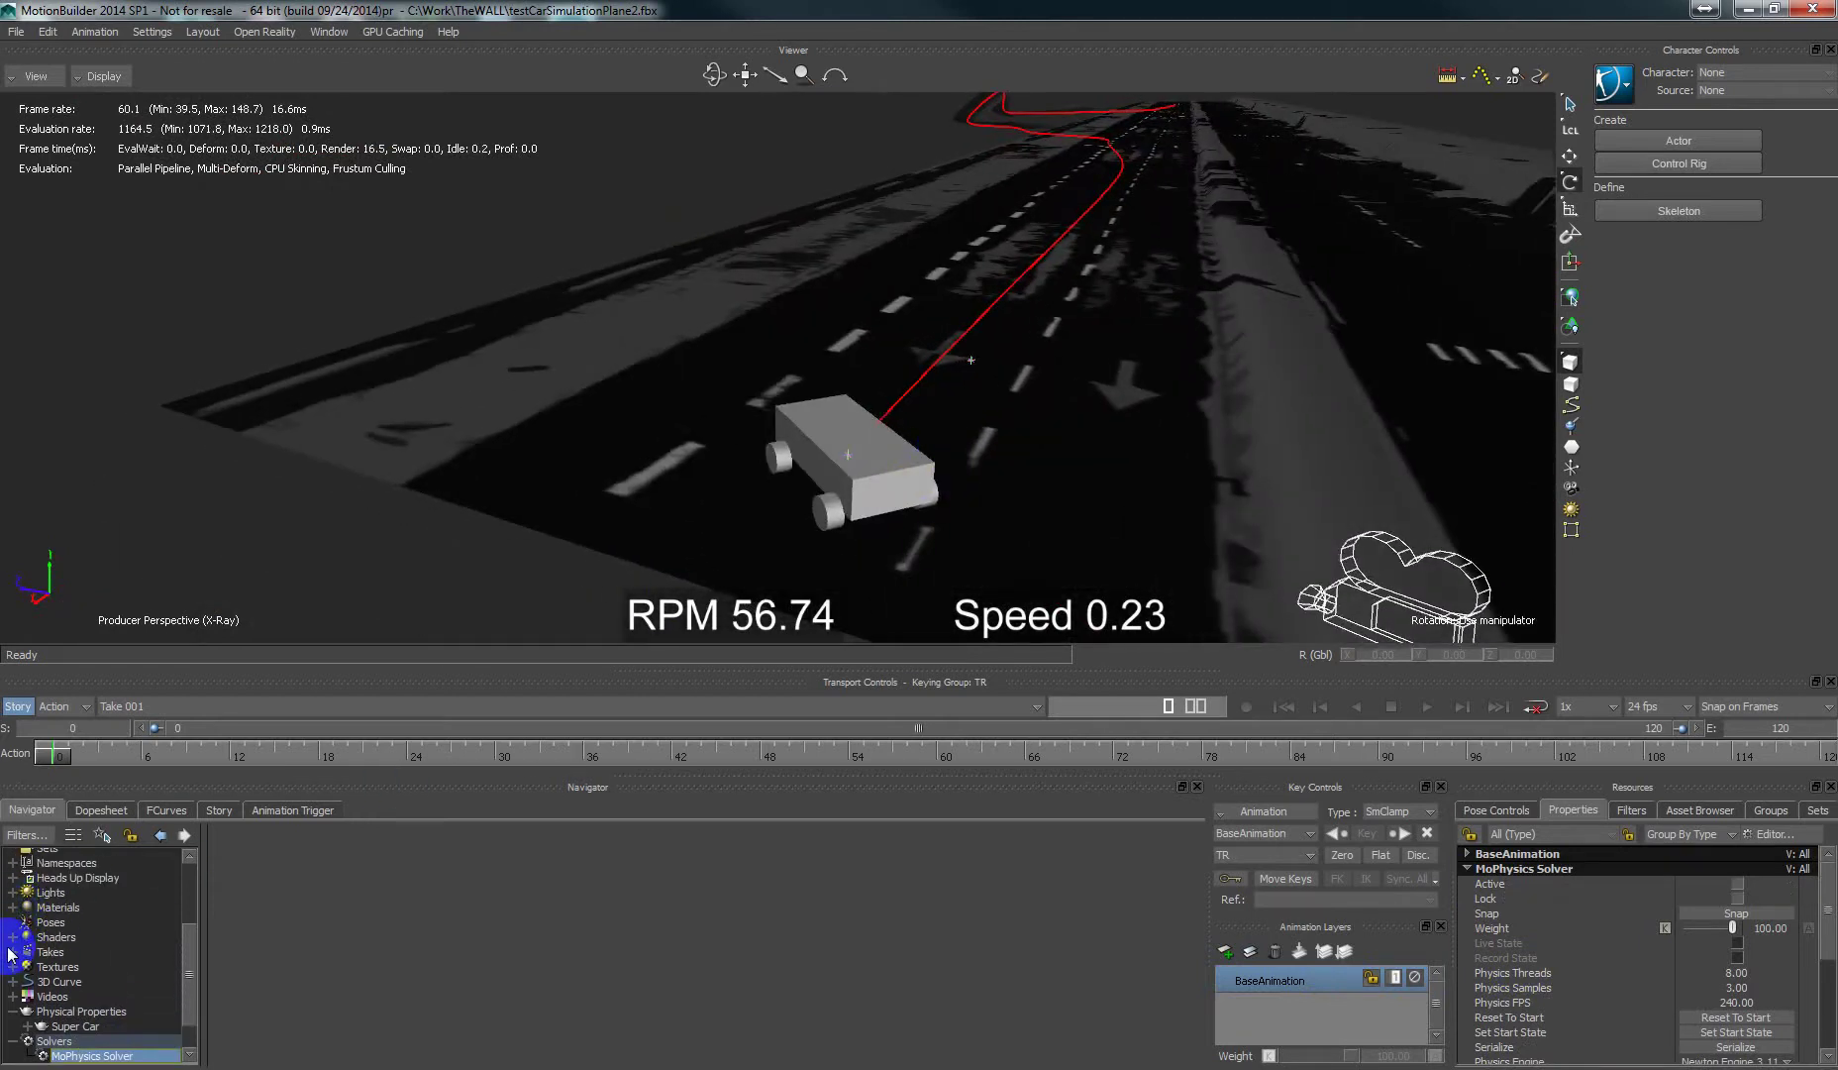
pyautogui.scroll(1, 10, 953)
pyautogui.click(71, 879)
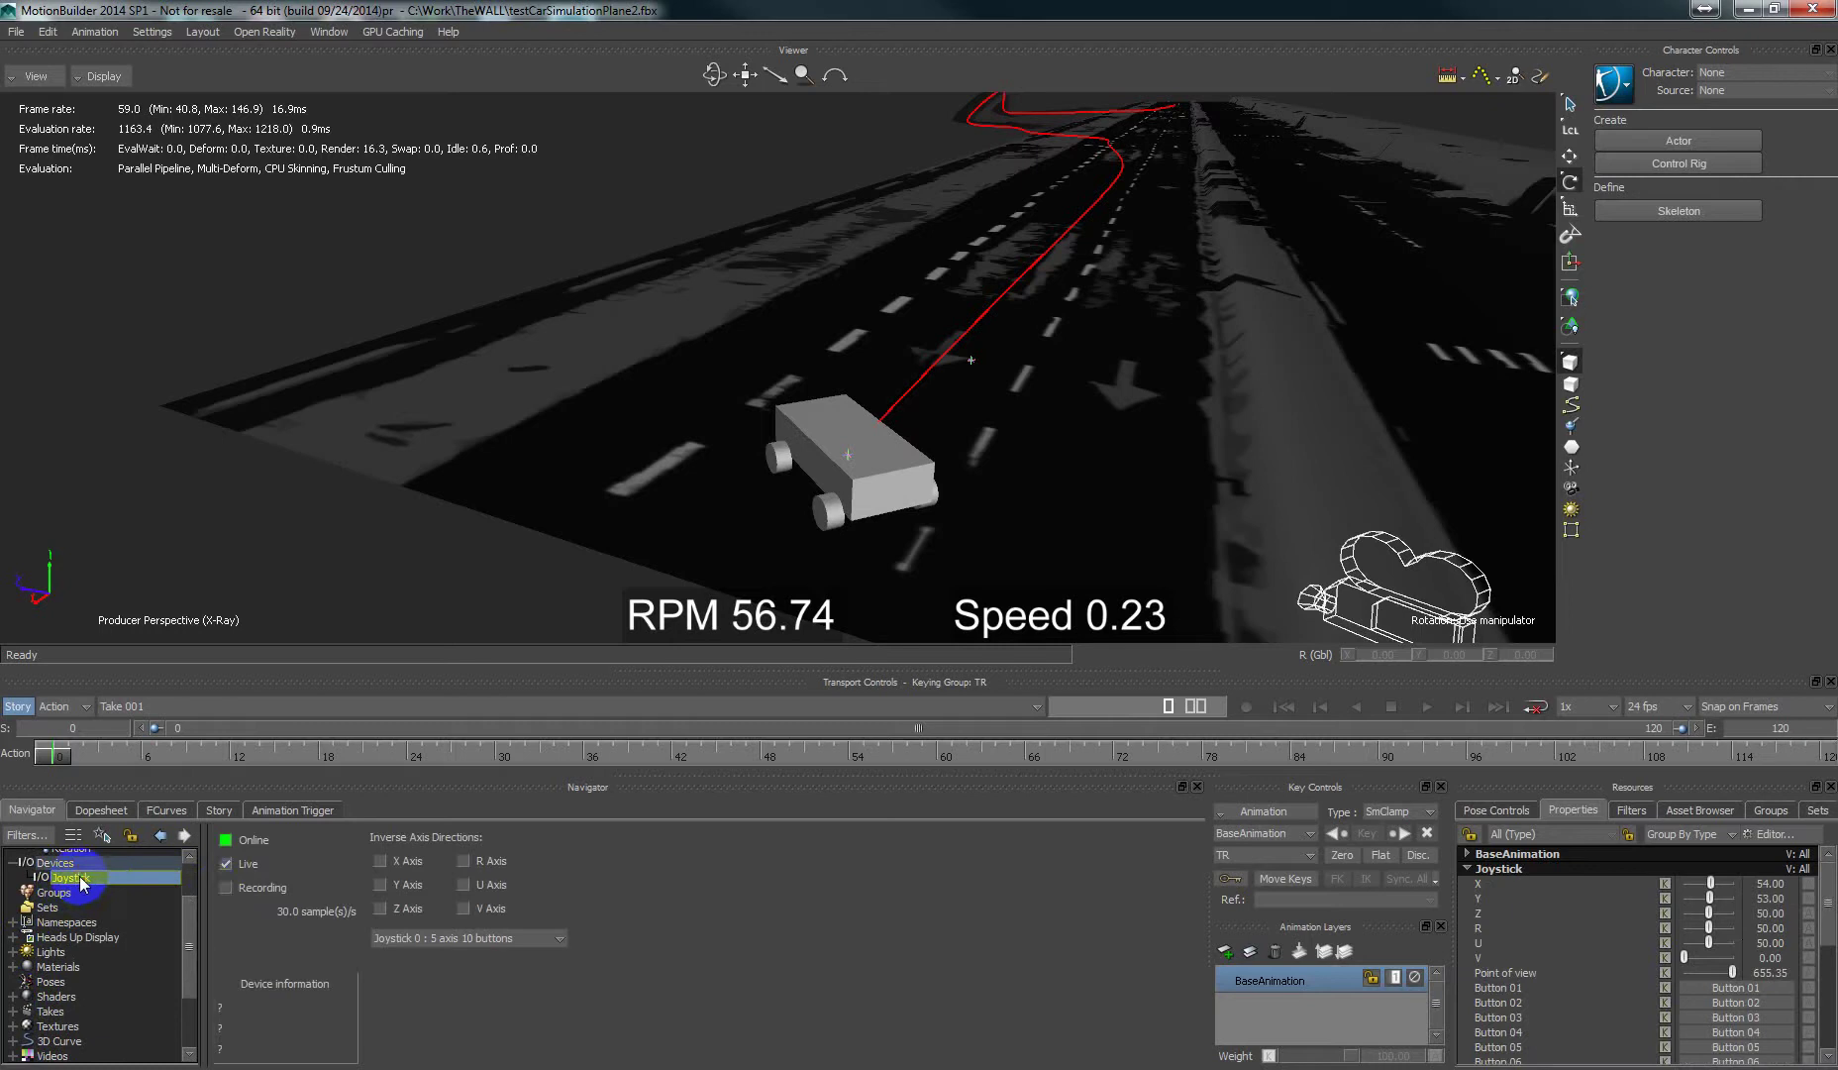
pyautogui.scroll(1, 96, 939)
pyautogui.scroll(1, 129, 937)
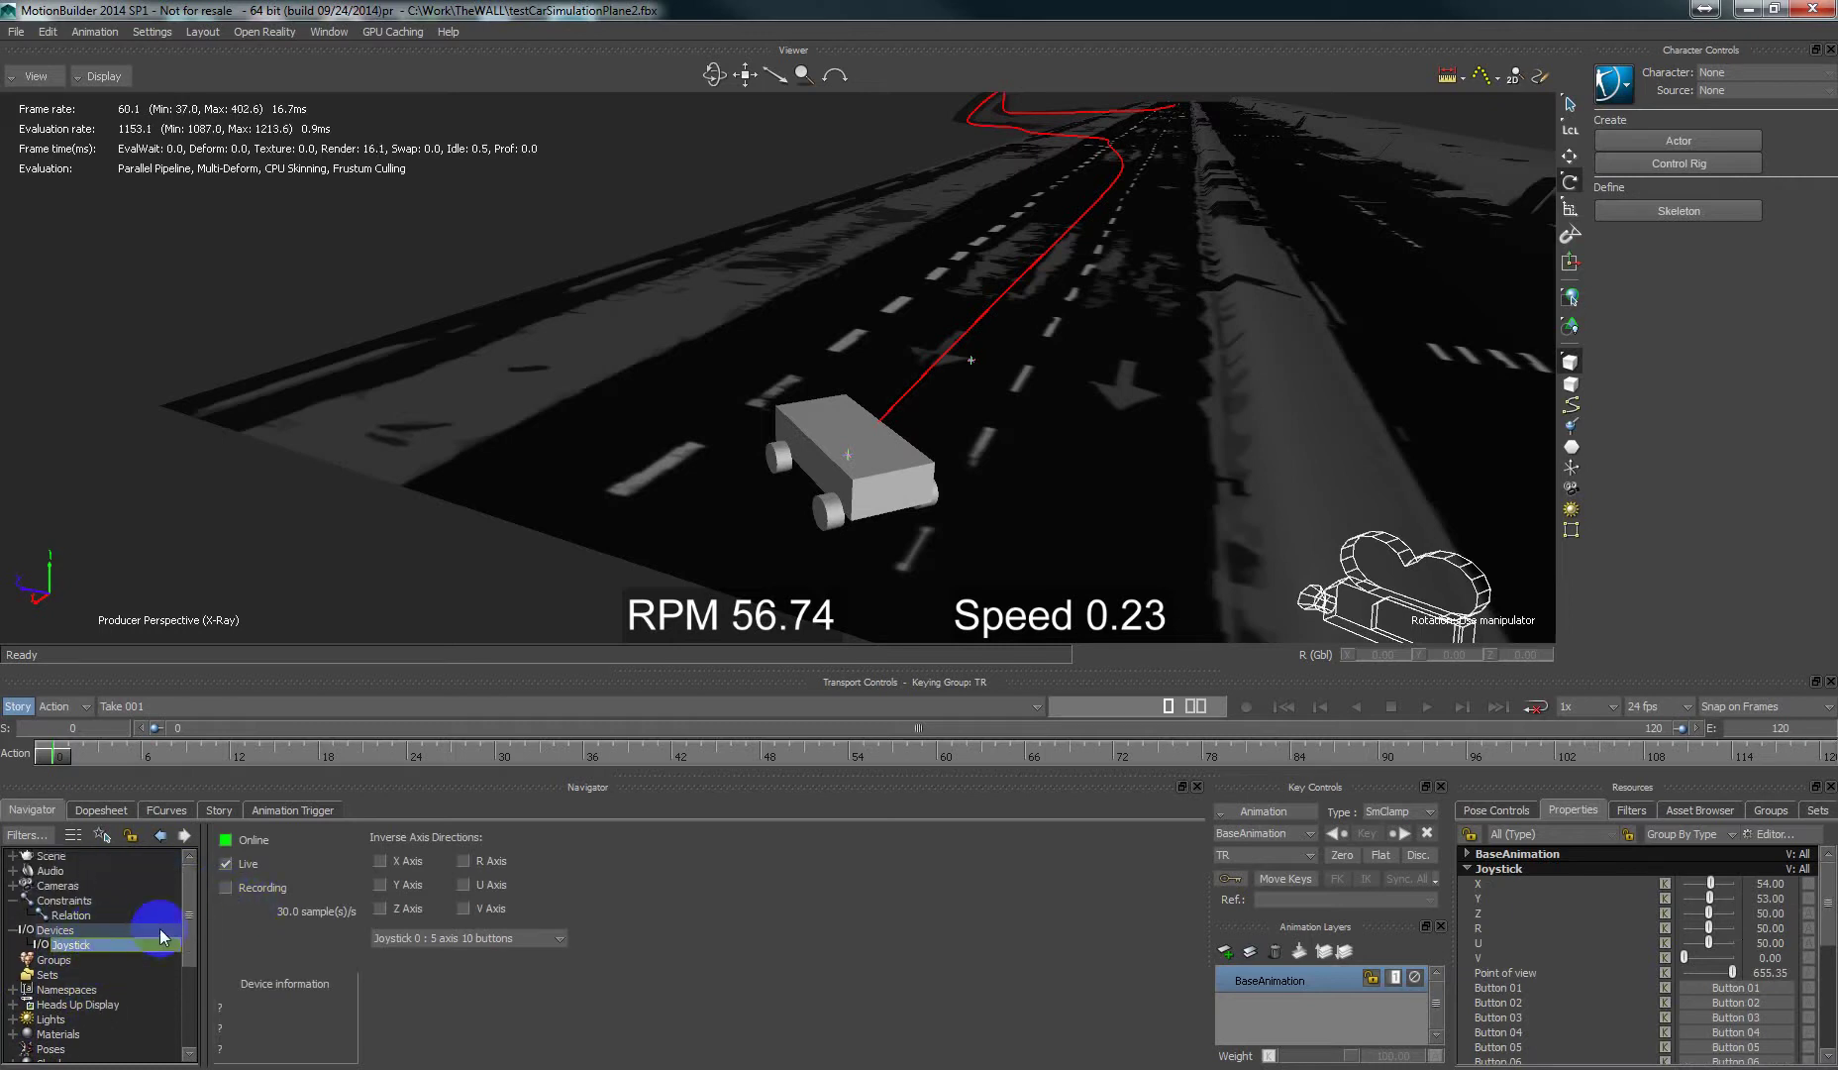
# - Open the Relation constraint and pan to the Super Car's Brake, Gear, Steering and Torque inputs
pyautogui.click(71, 915)
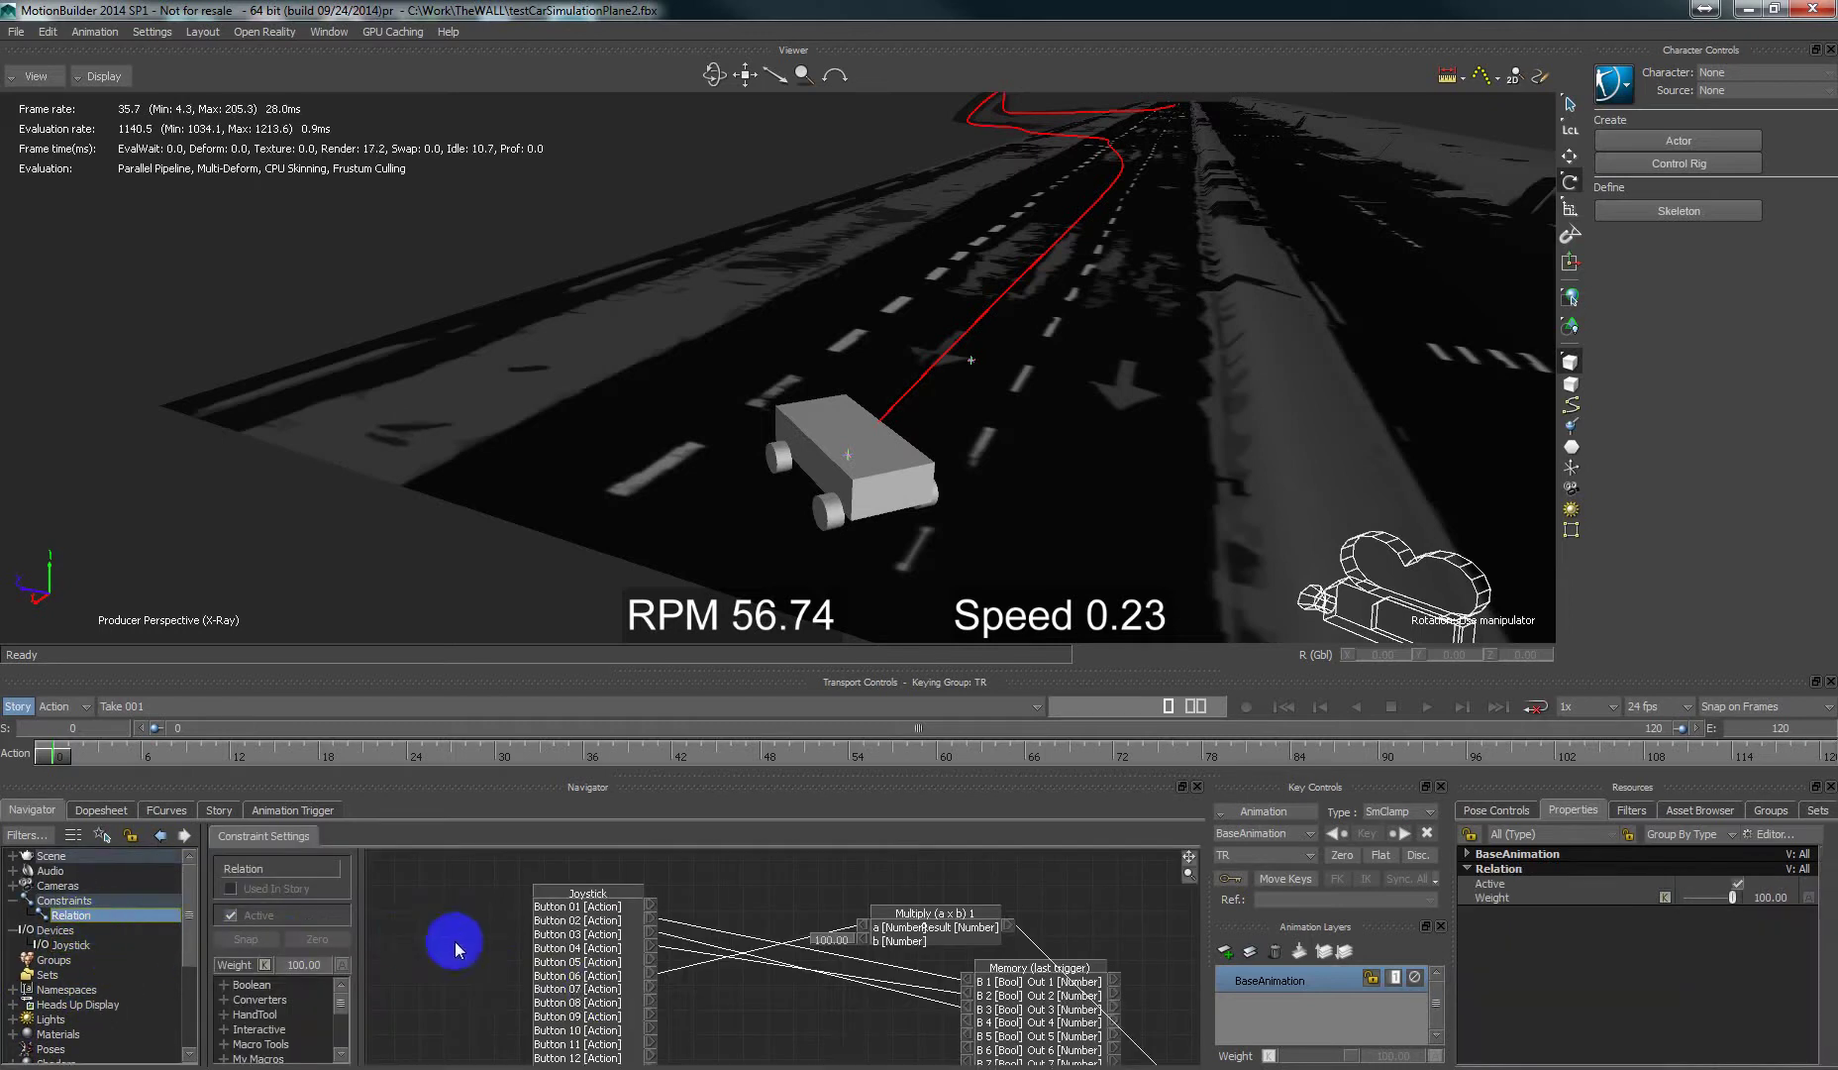
pyautogui.keyDown('shift'); pyautogui.moveTo(740, 793); pyautogui.dragTo(709, 726); pyautogui.keyUp('shift')
pyautogui.keyDown('shift'); pyautogui.moveTo(596, 940); pyautogui.dragTo(670, 839); pyautogui.keyUp('shift')
pyautogui.keyDown('shift'); pyautogui.moveTo(970, 951); pyautogui.dragTo(595, 925); pyautogui.keyUp('shift')
pyautogui.keyDown('shift'); pyautogui.moveTo(743, 951); pyautogui.dragTo(685, 948); pyautogui.keyUp('shift')
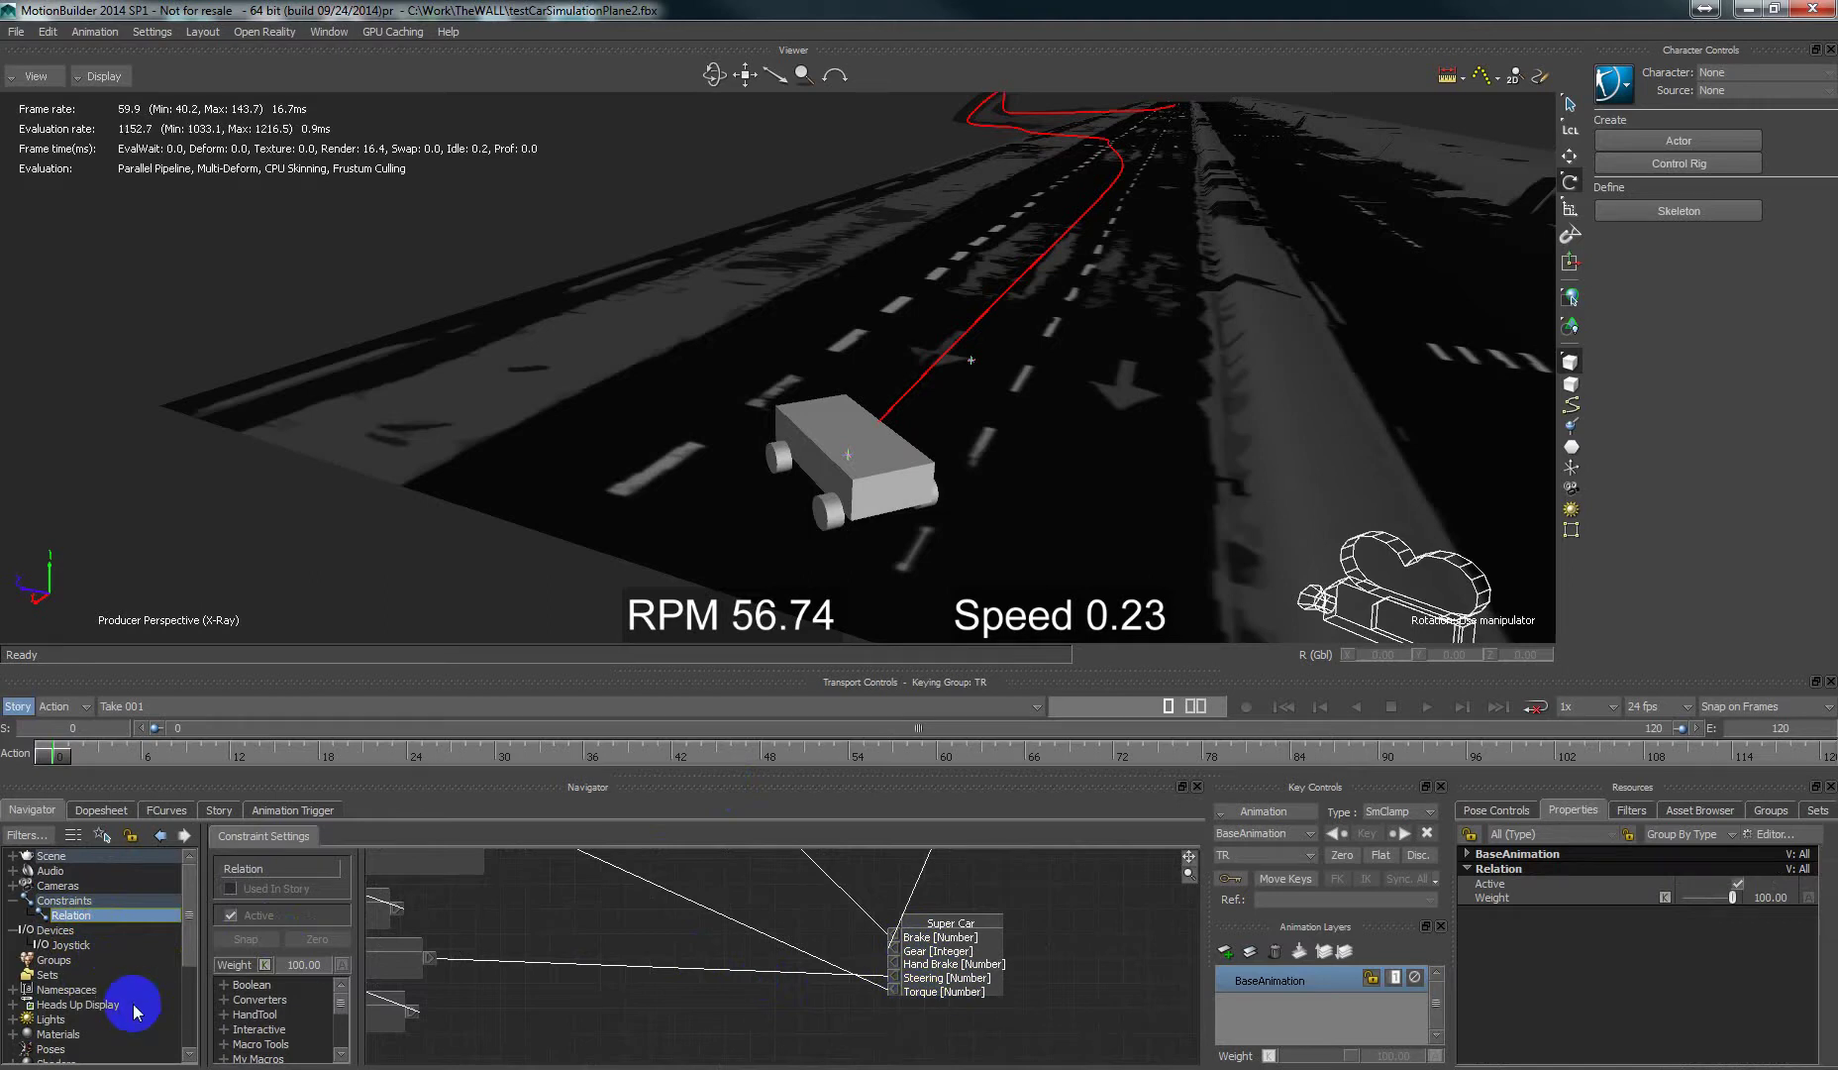
pyautogui.scroll(-3, 129, 1000)
pyautogui.scroll(-1, 247, 1001)
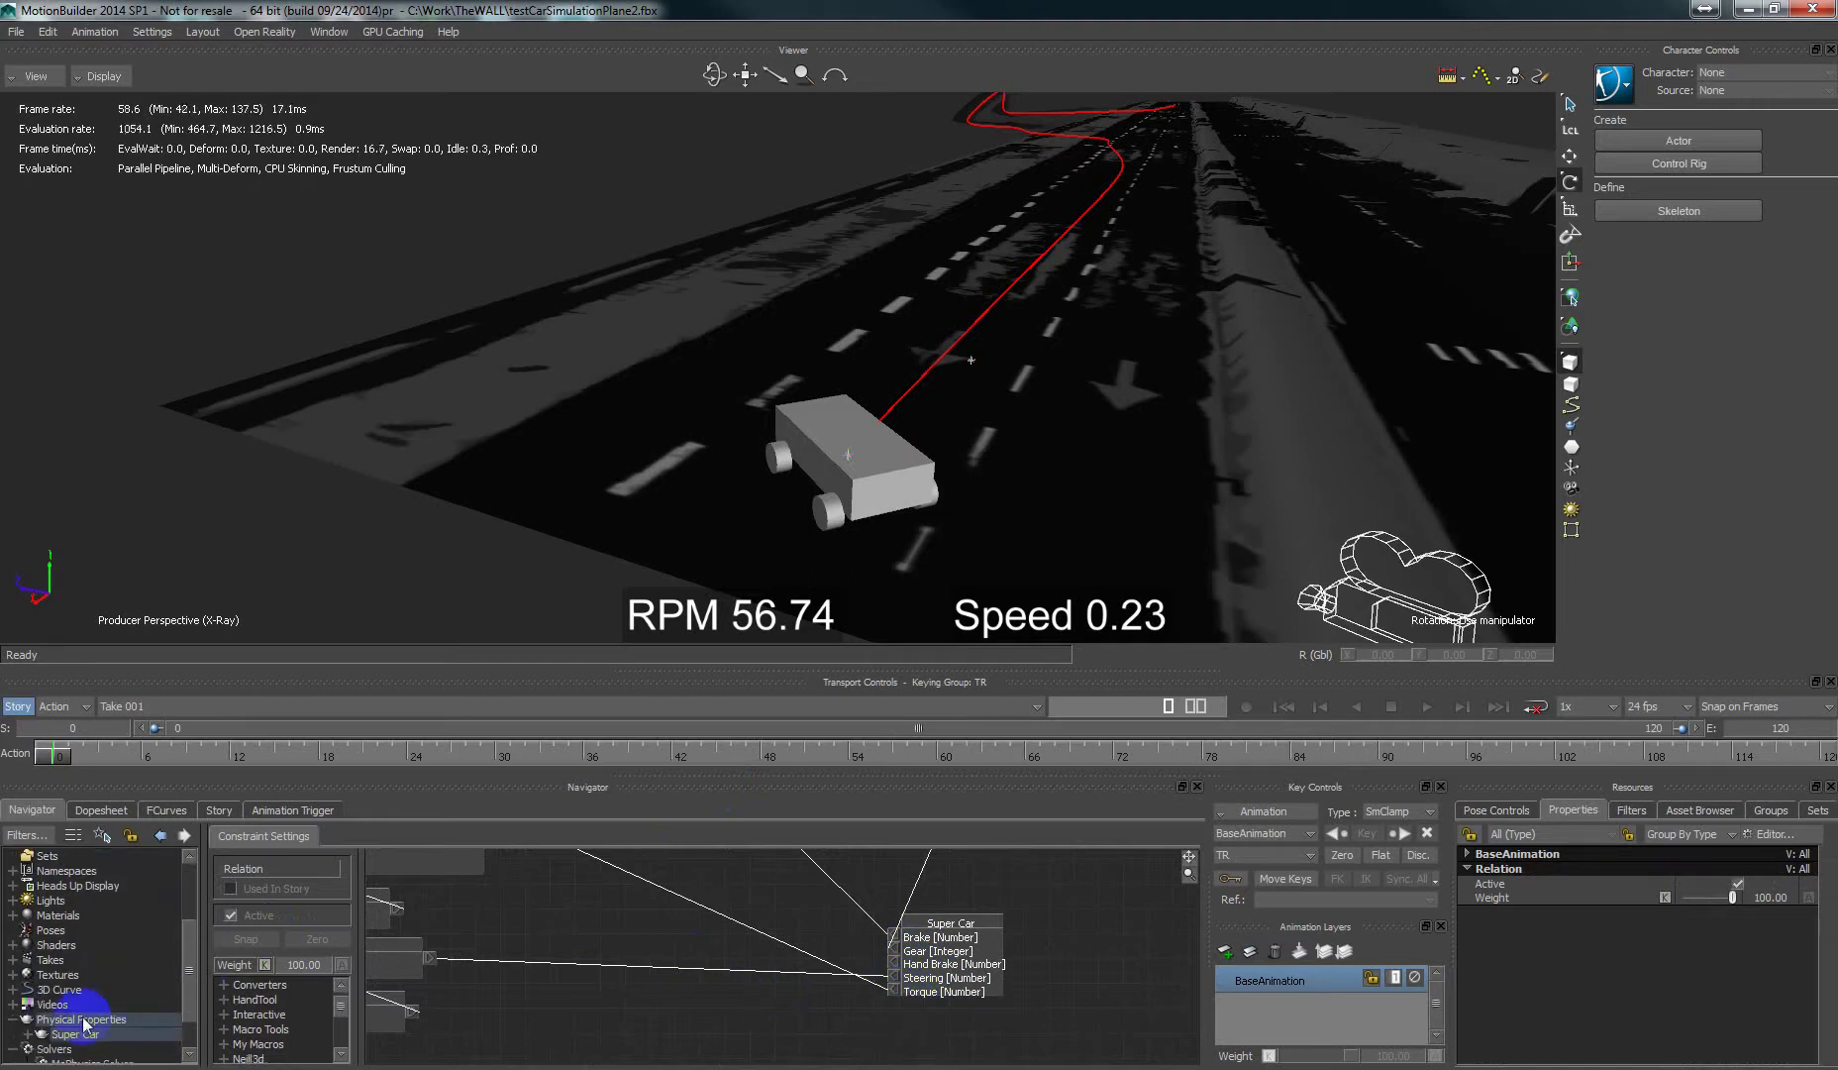
pyautogui.scroll(-2, 84, 1040)
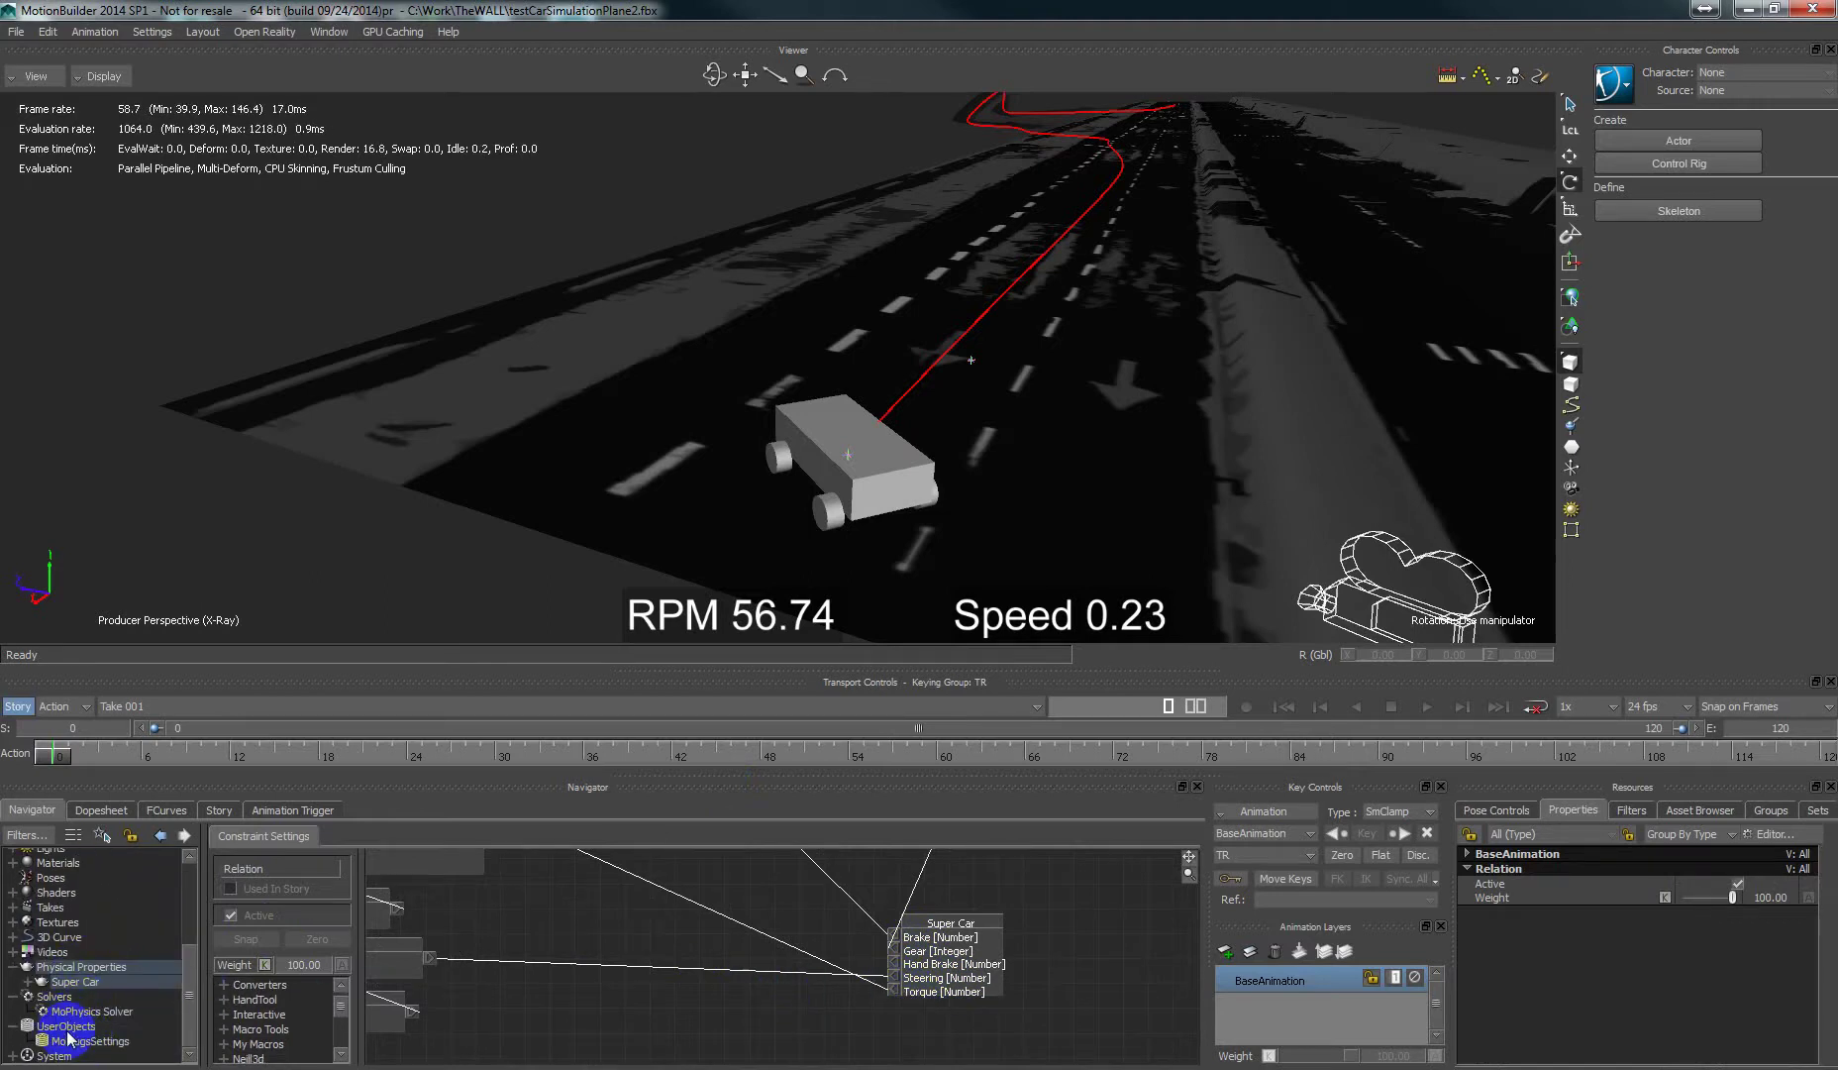
# - Make the MoPhysics Solver Active and view through the car's follow Camera
pyautogui.click(81, 1012)
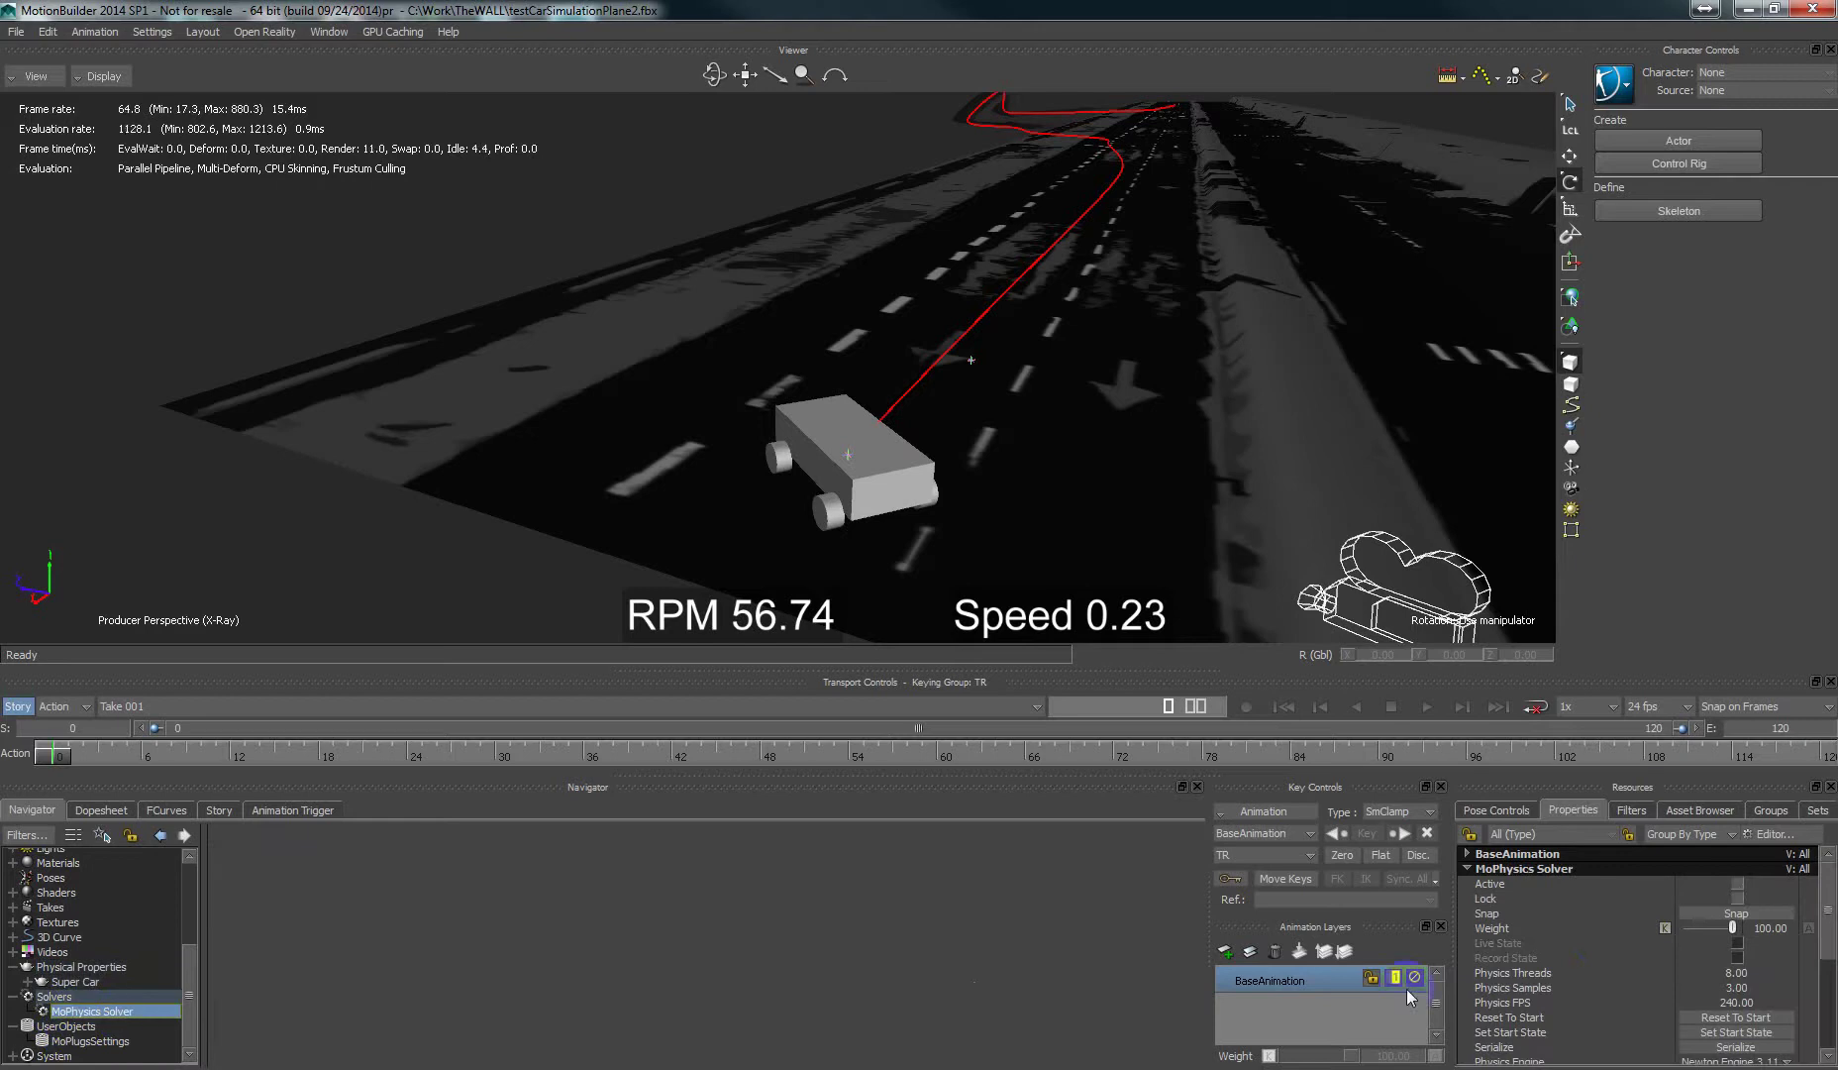
pyautogui.click(1738, 884)
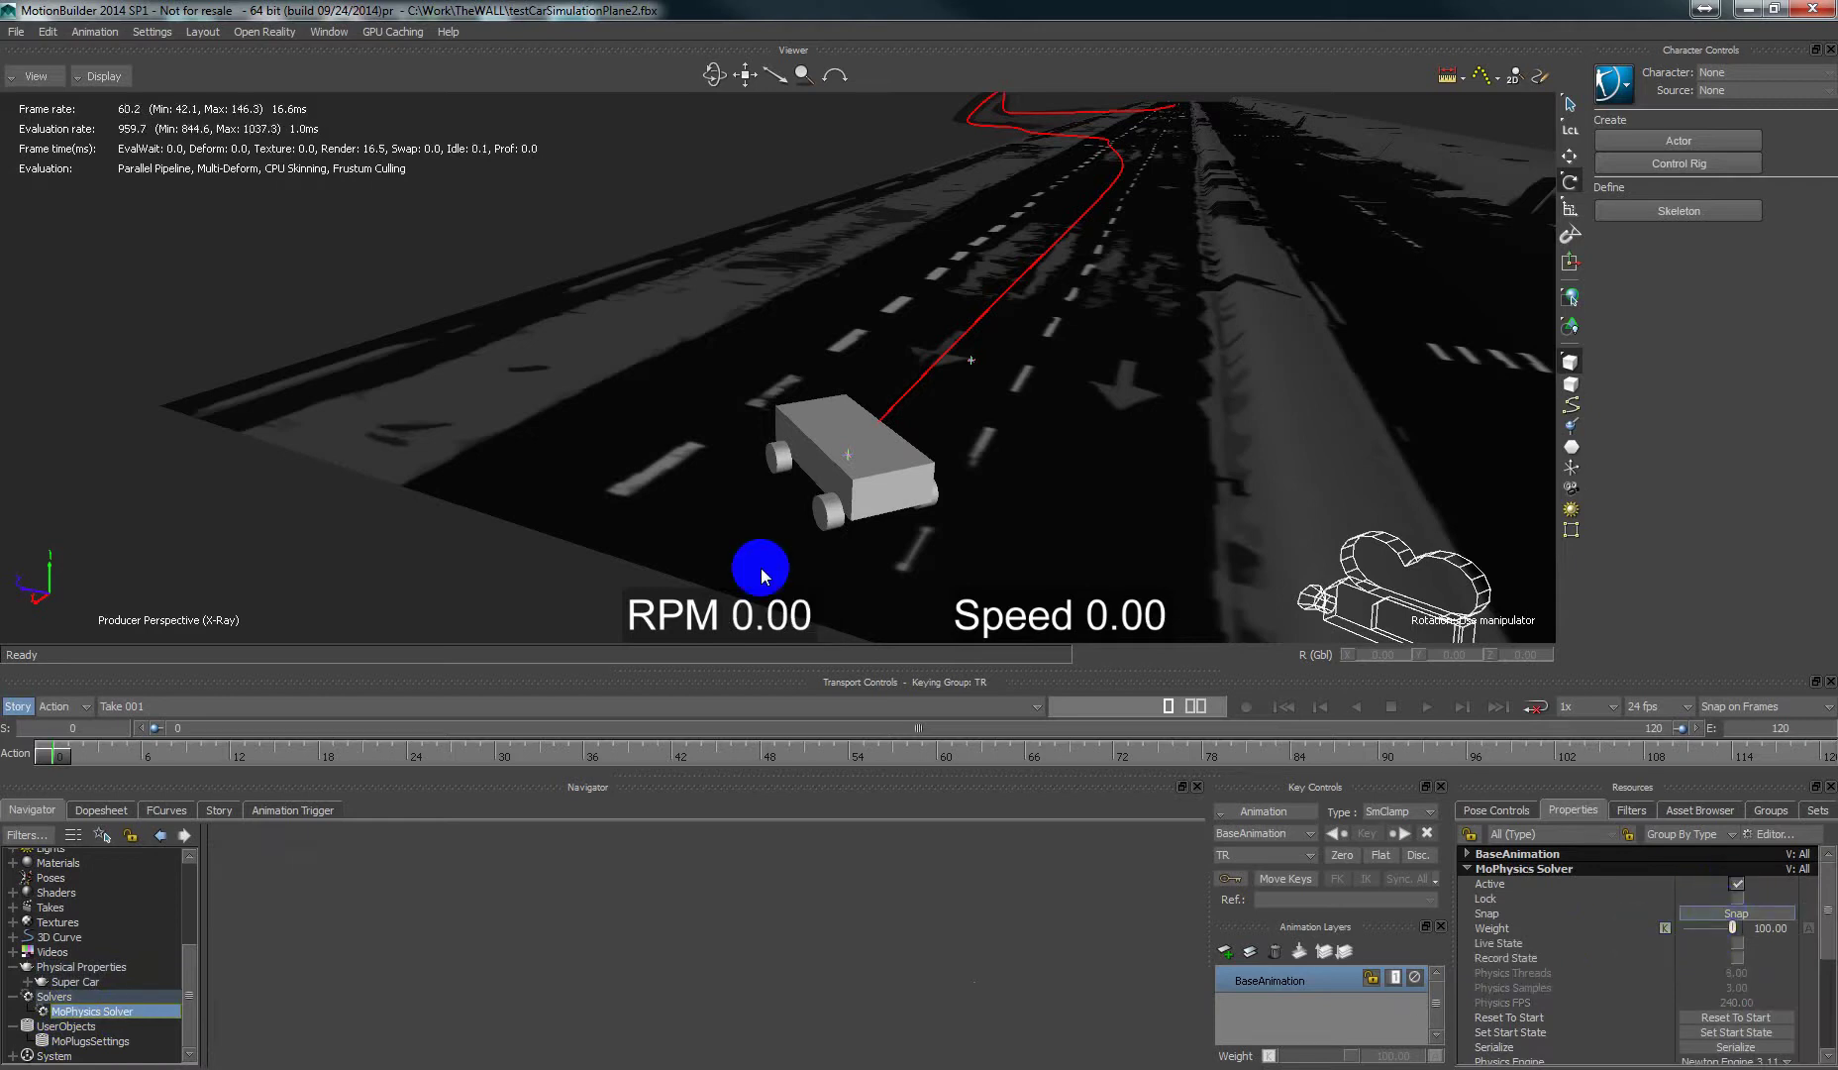
pyautogui.click(35, 76)
pyautogui.click(77, 145)
pyautogui.click(248, 160)
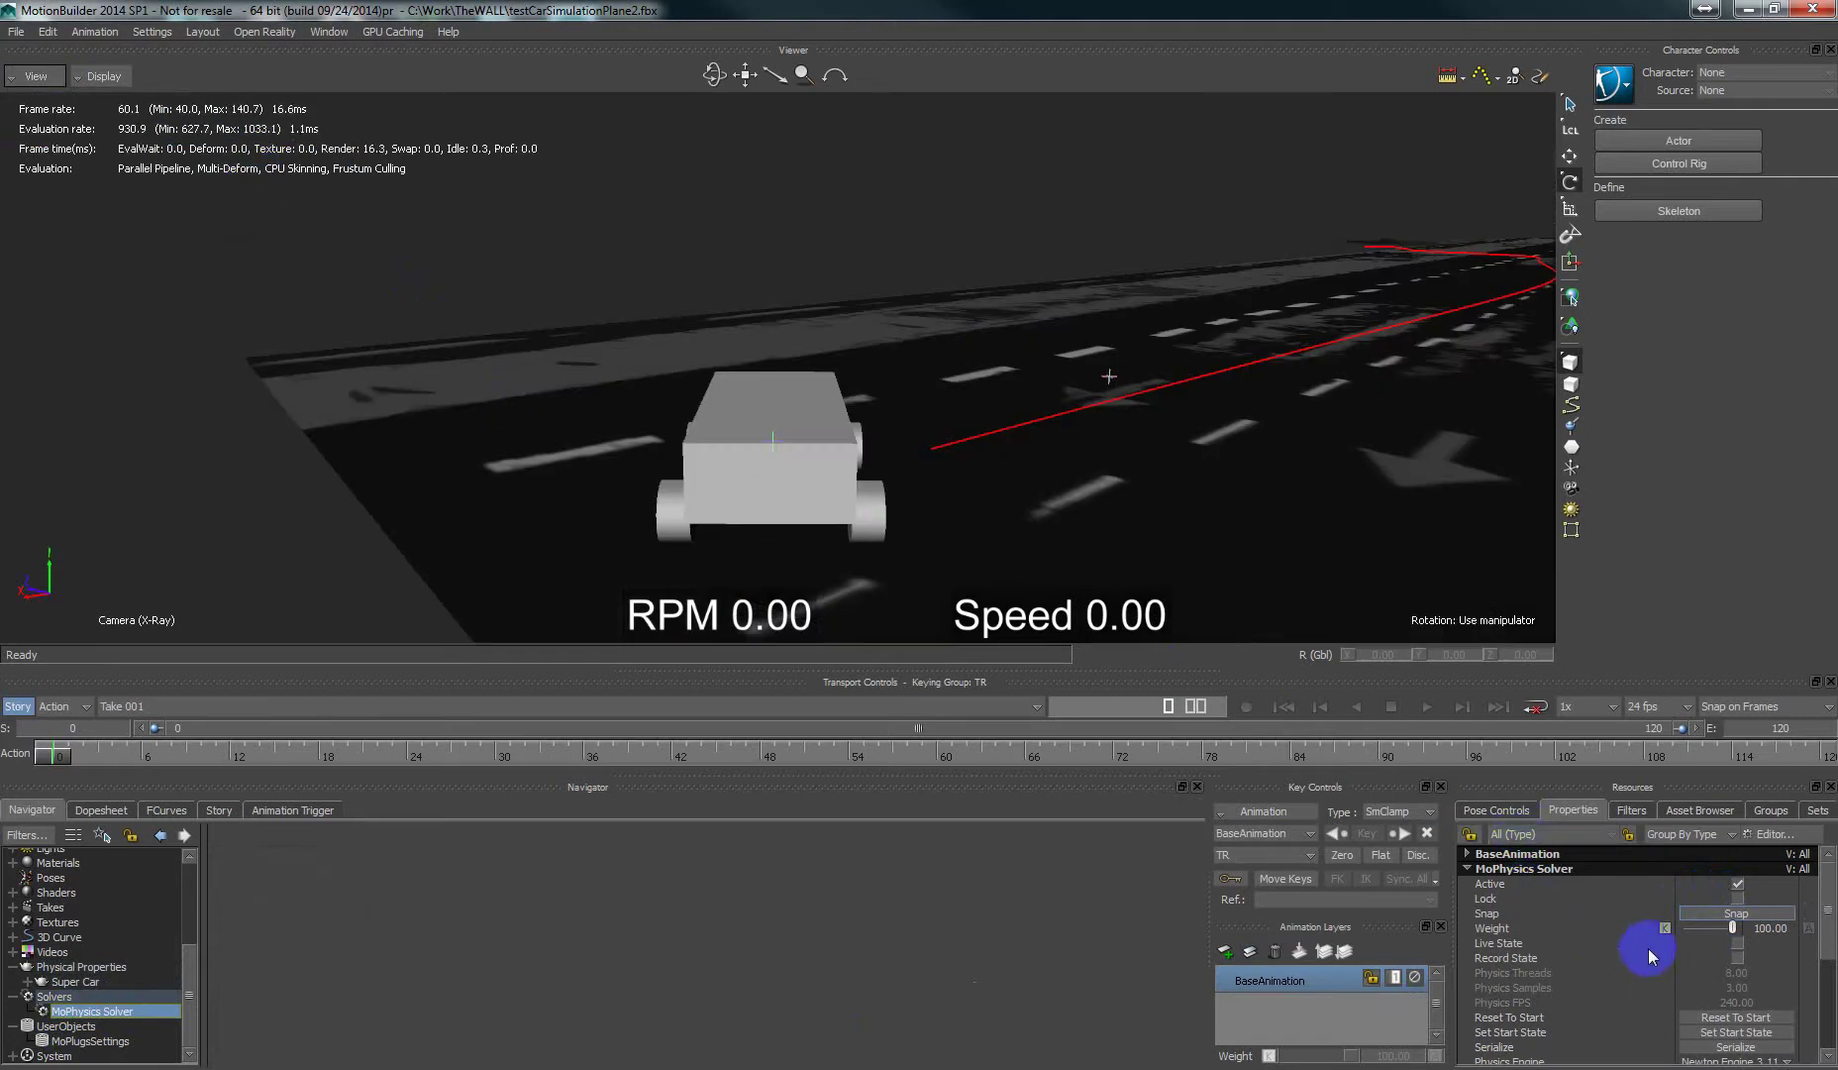
# - Turn on Live State and start driving the car forward and right
pyautogui.click(1737, 943)
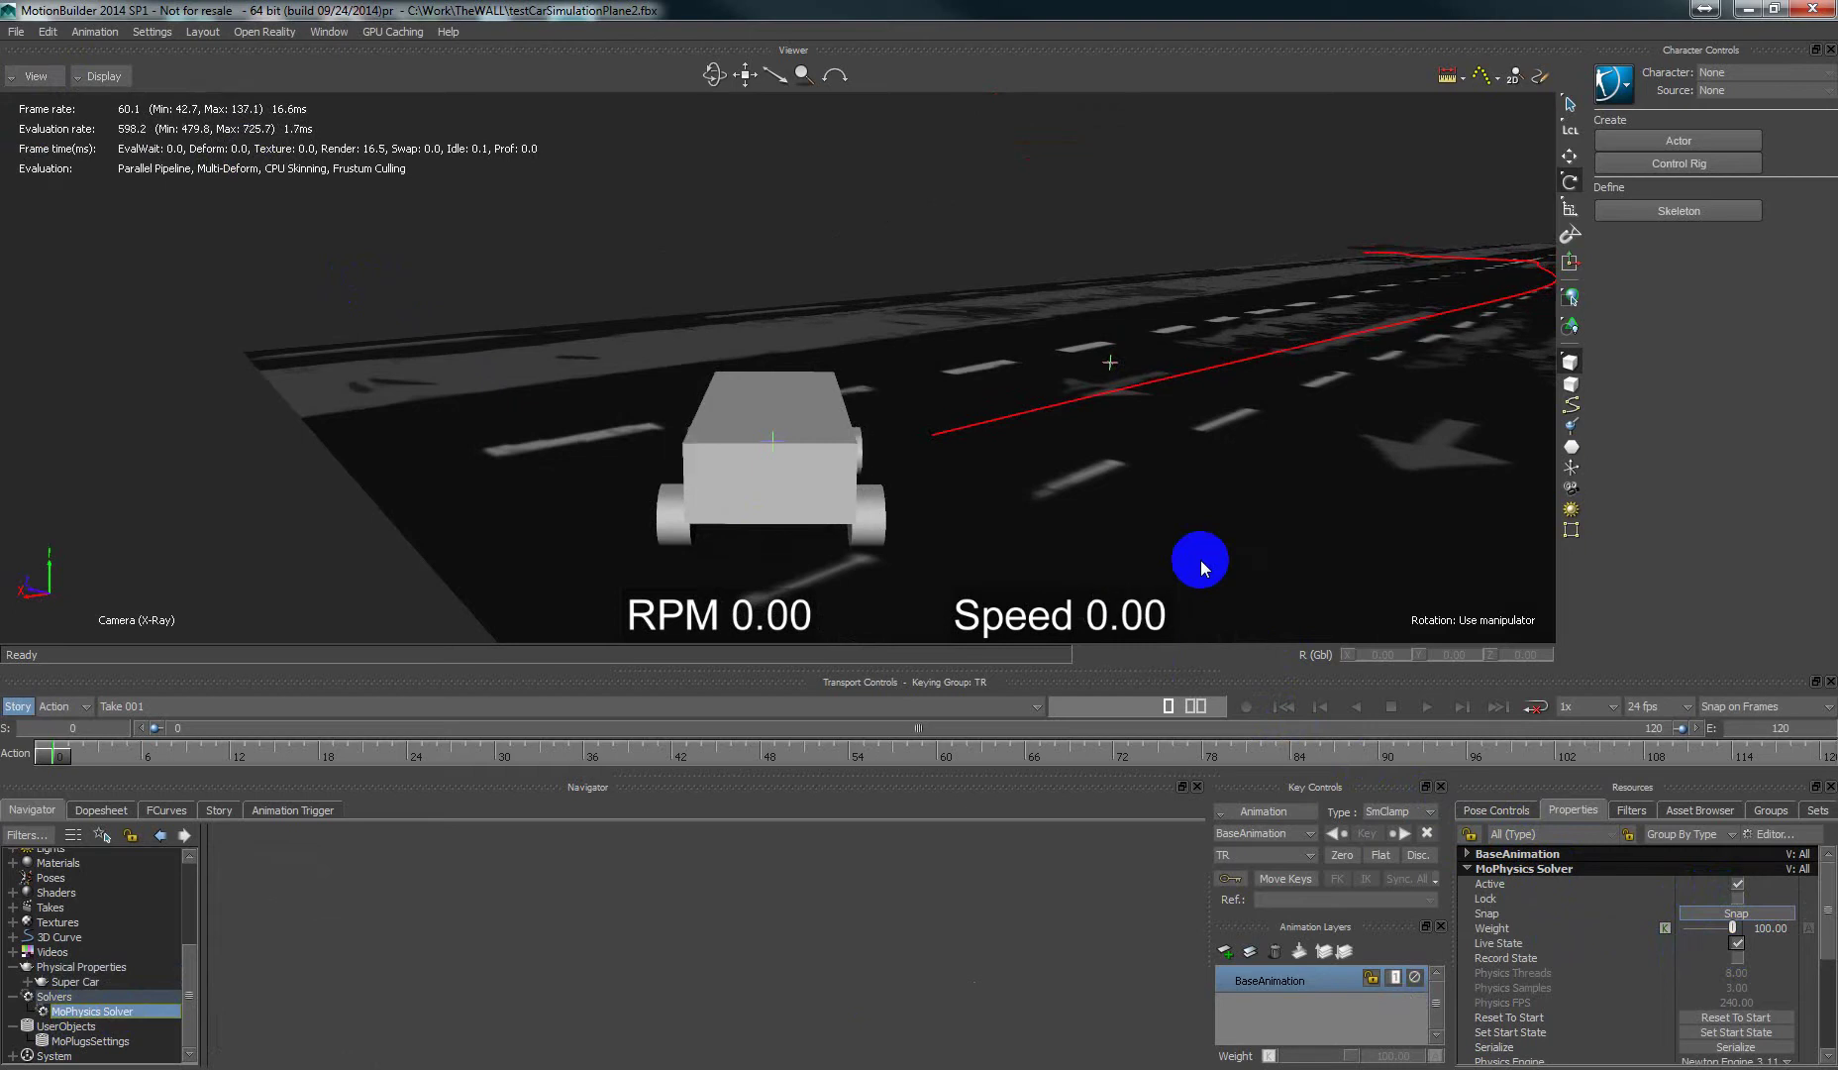
pyautogui.press('Up')
pyautogui.press('Right')
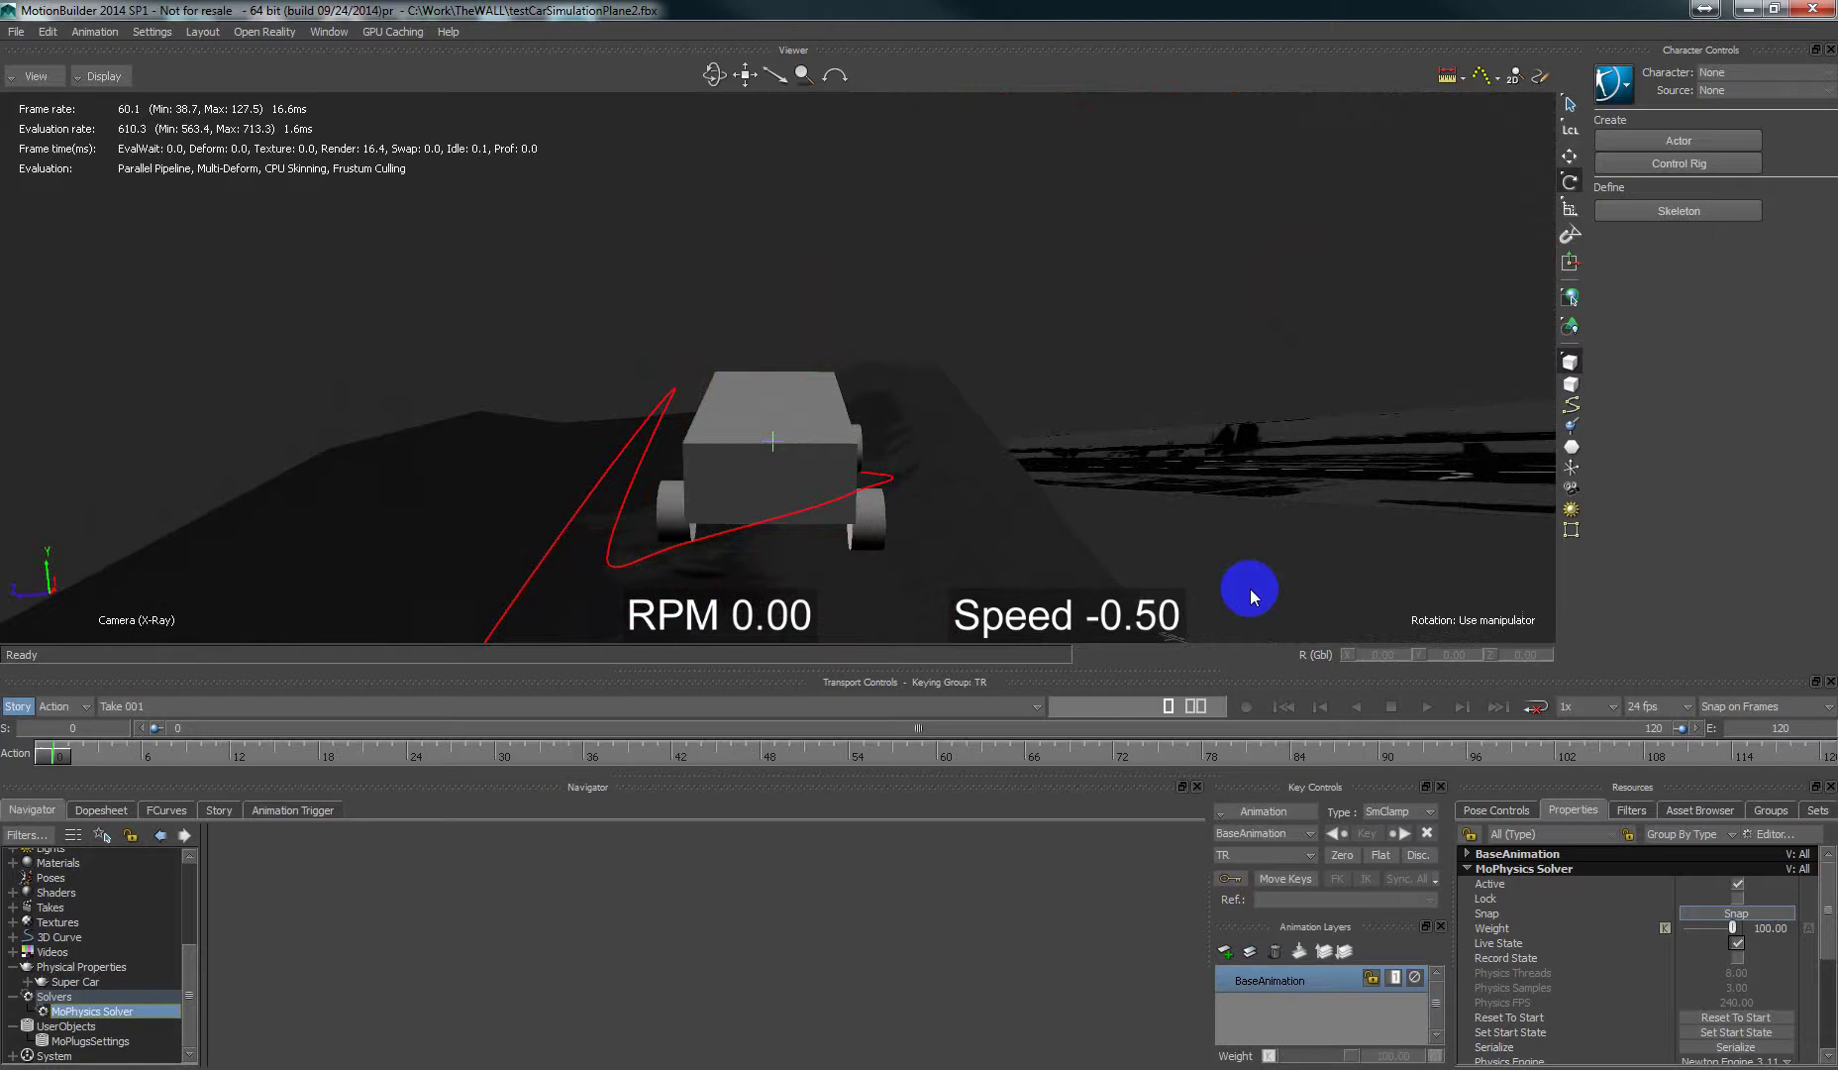
# - Send the car back to its starting spot with Reset To Start
pyautogui.click(1699, 1018)
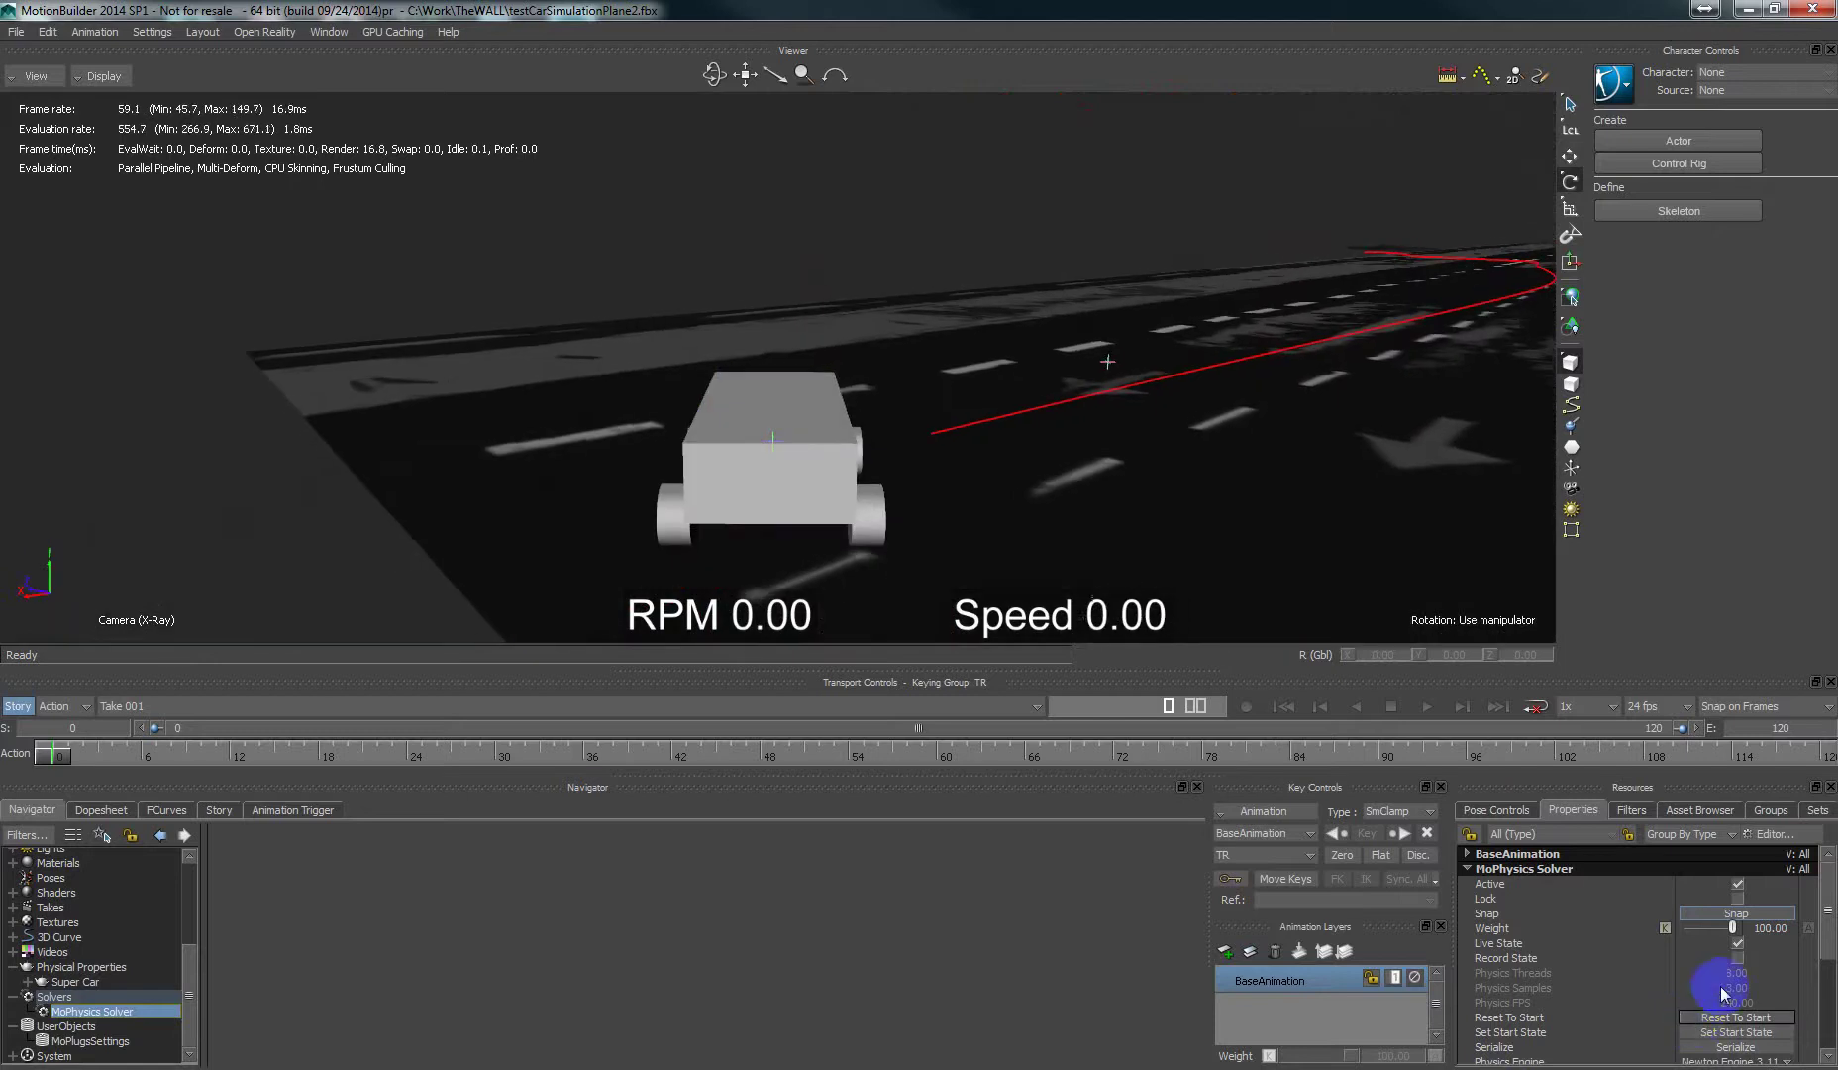
# - Enable Use Curve For Steering on the Super Car and accelerate it along the red curve
pyautogui.click(74, 982)
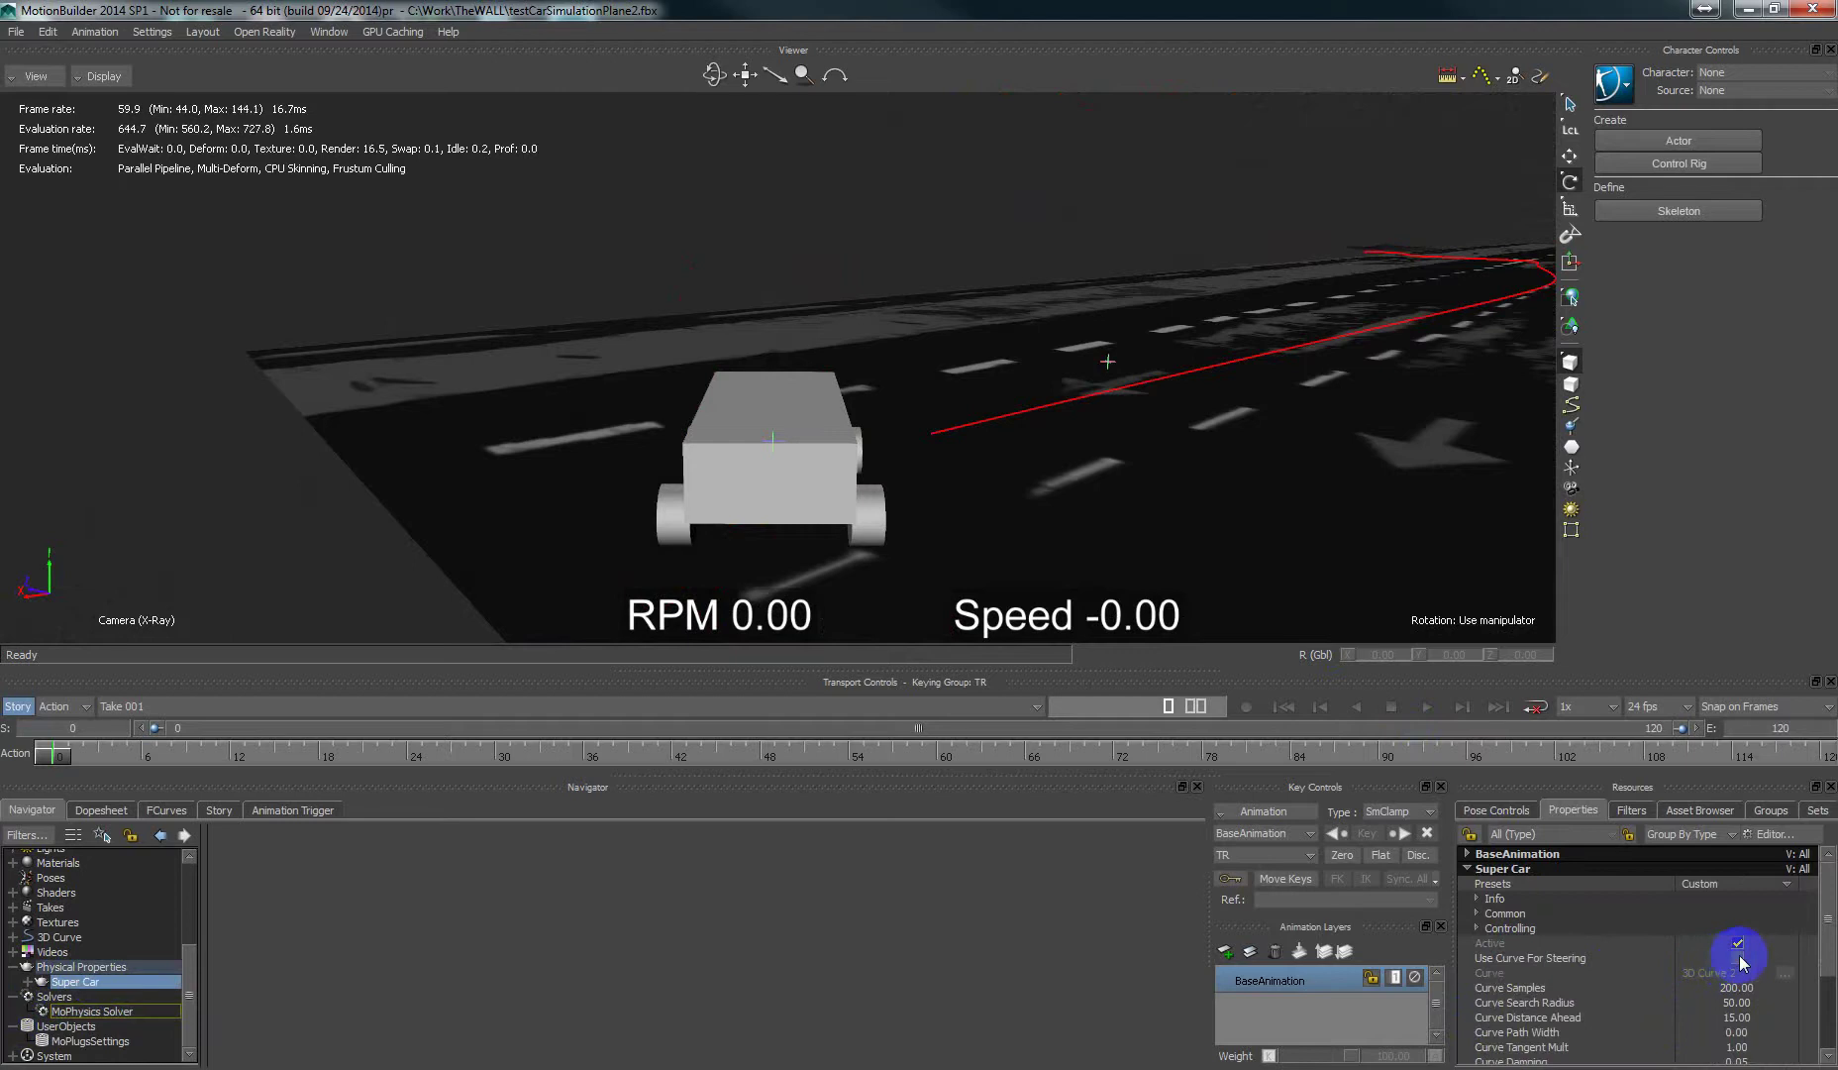
pyautogui.click(1738, 956)
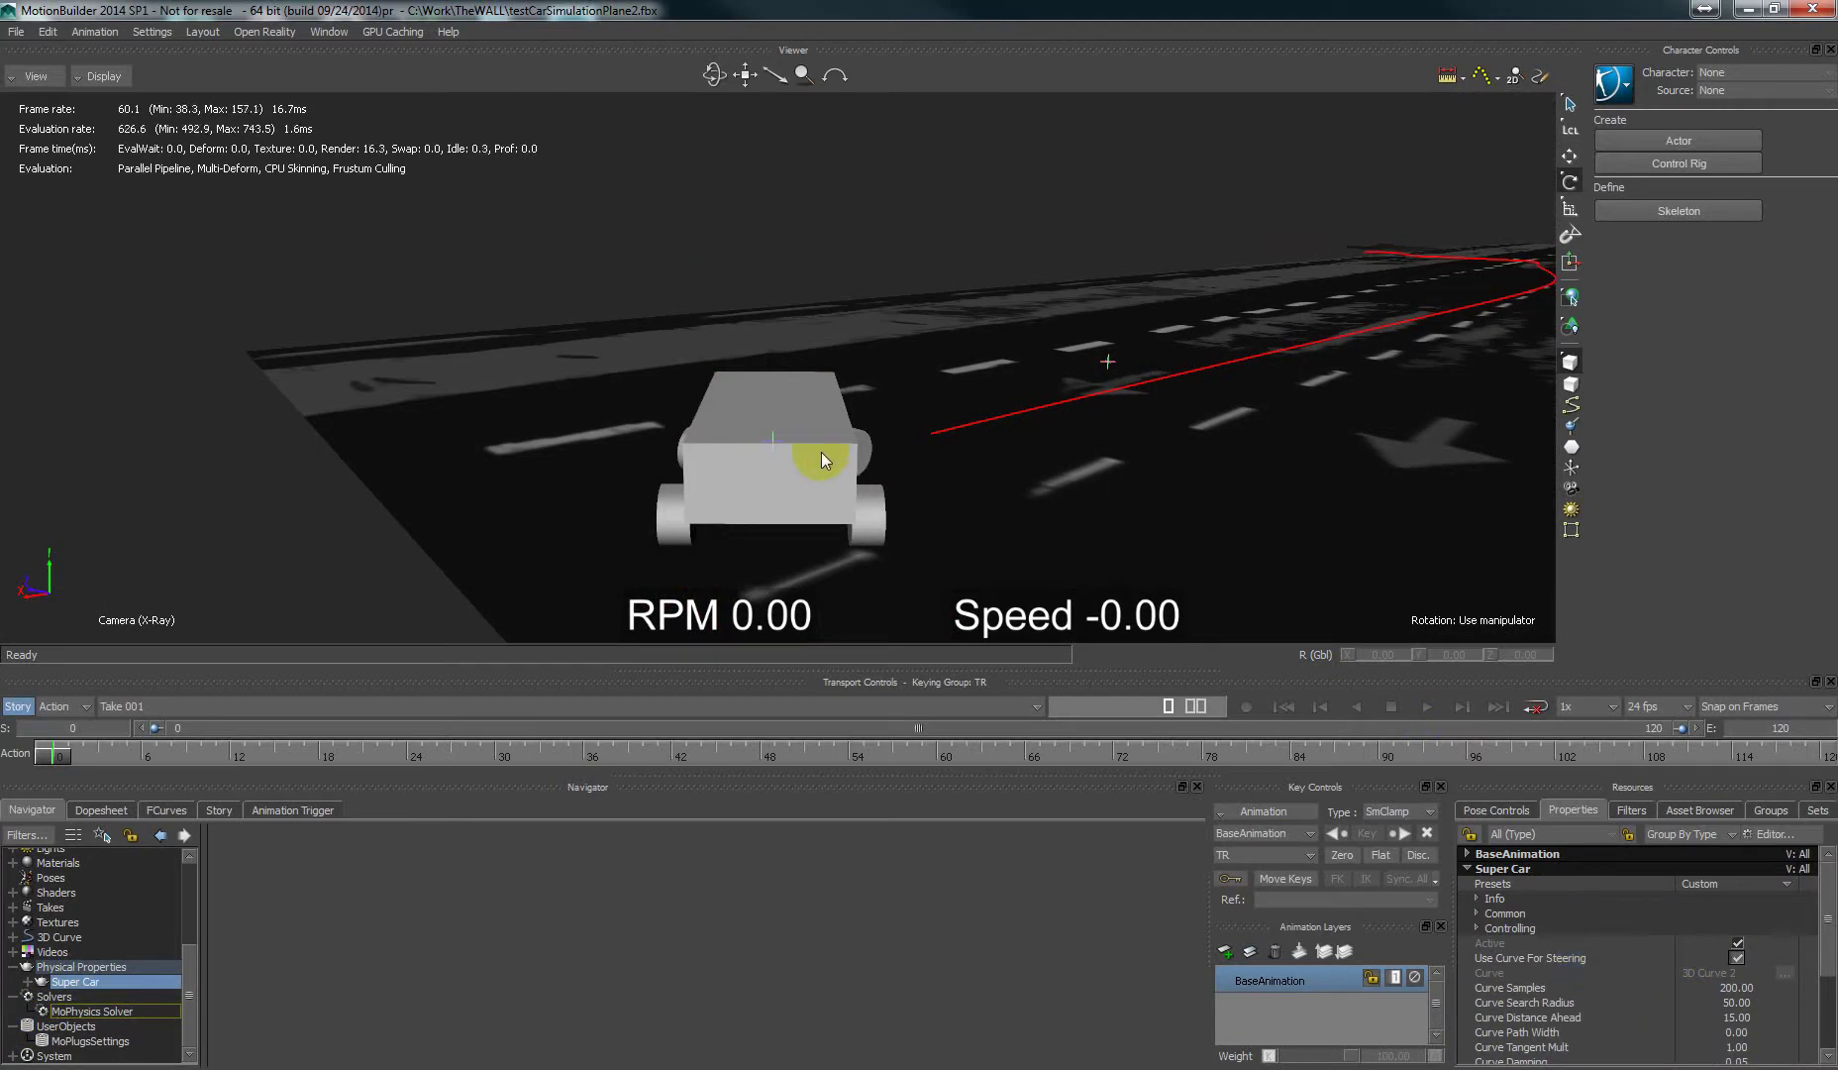
pyautogui.moveTo(848, 453); pyautogui.dragTo(919, 452, button='right')
pyautogui.press('Up')
# - Hold the joystick throttle so the car drives along the red 3D curve
pyautogui.moveTo(873, 476); pyautogui.dragTo(938, 408)
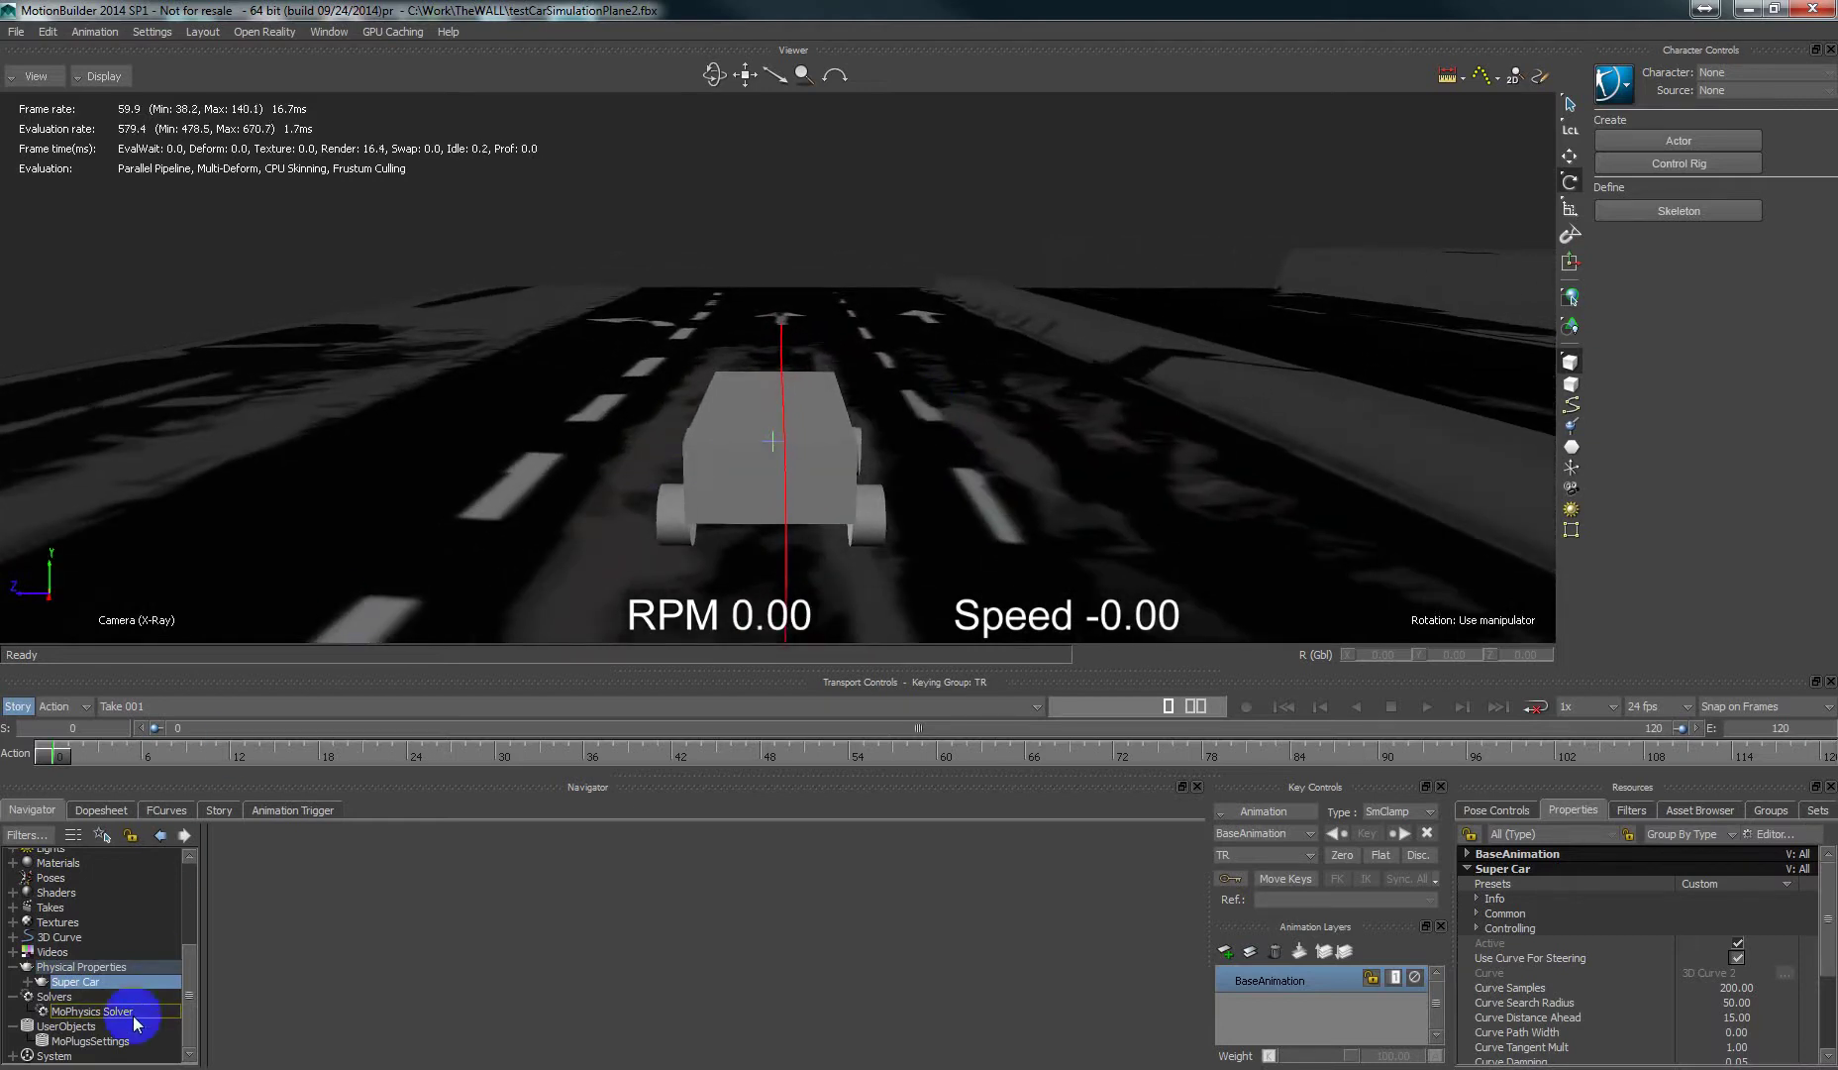